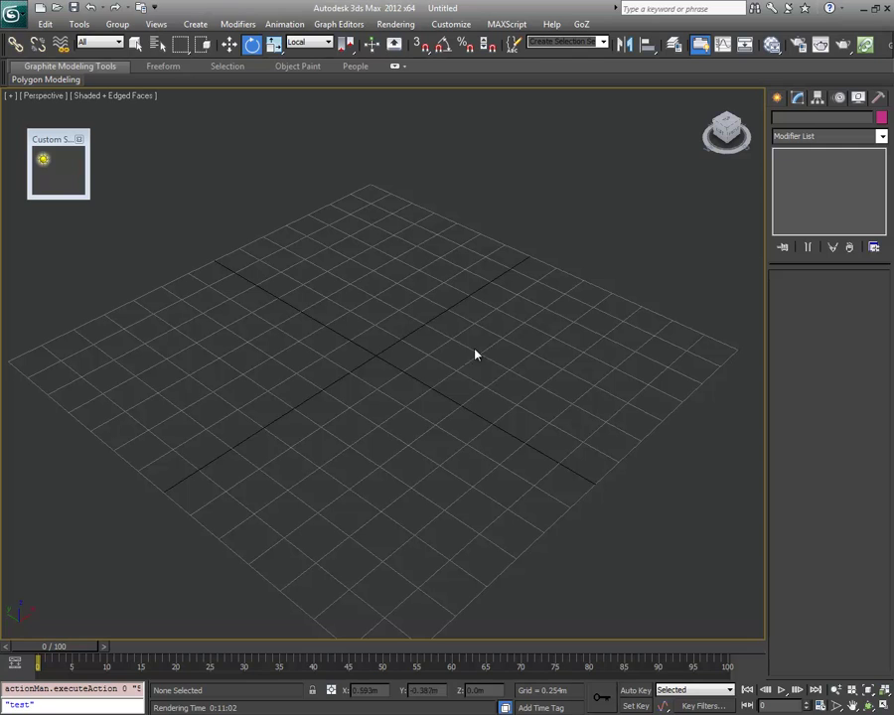
Step: Launch the Pattern Maker script and create a base plane with height 20 and width 20
click(45, 164)
drag(405, 191, 41, 237)
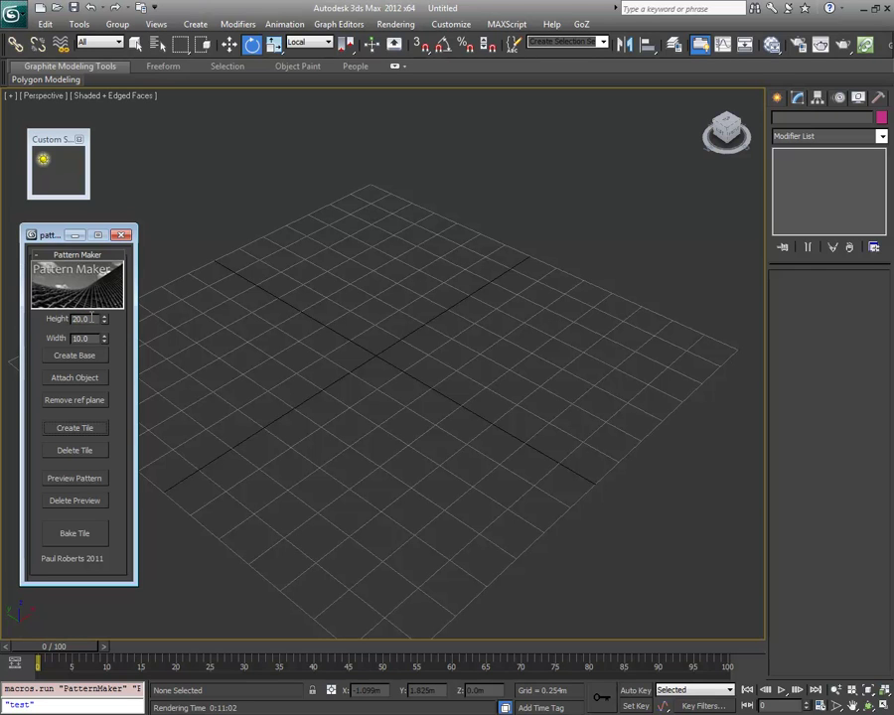
double_click(85, 339)
click(87, 360)
scroll(407, 387, up, 3)
scroll(407, 388, up, 3)
alt+middle_drag(421, 393, 372, 427)
middle_drag(399, 478, 419, 456)
scroll(423, 455, down, 3)
scroll(423, 455, up, 3)
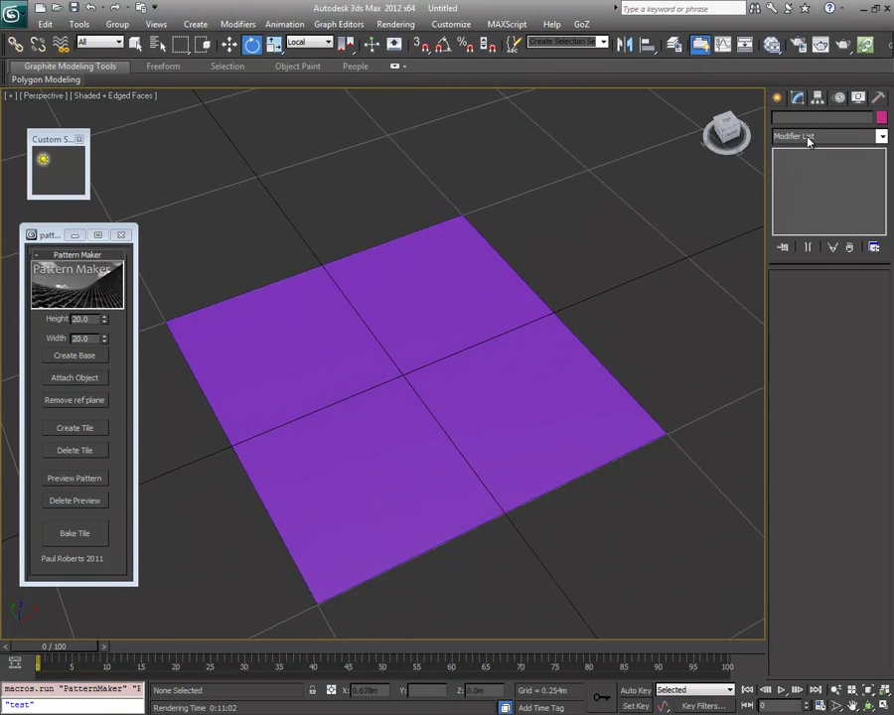
Step: Create a box about 0.14 × 0.15 × 0.15 m starting from the centre of the base plane
click(779, 100)
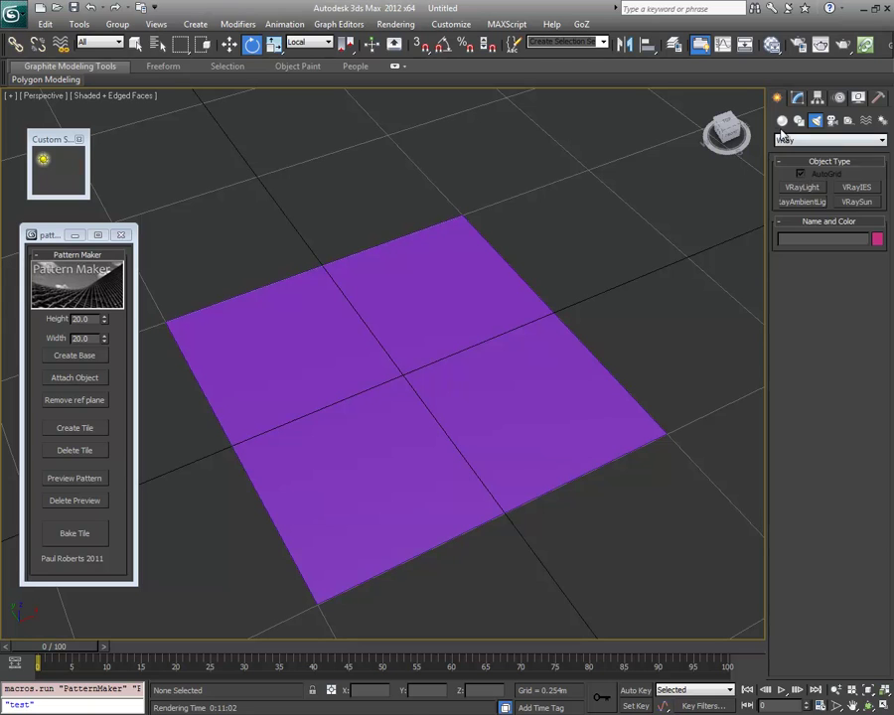
click(782, 120)
click(802, 187)
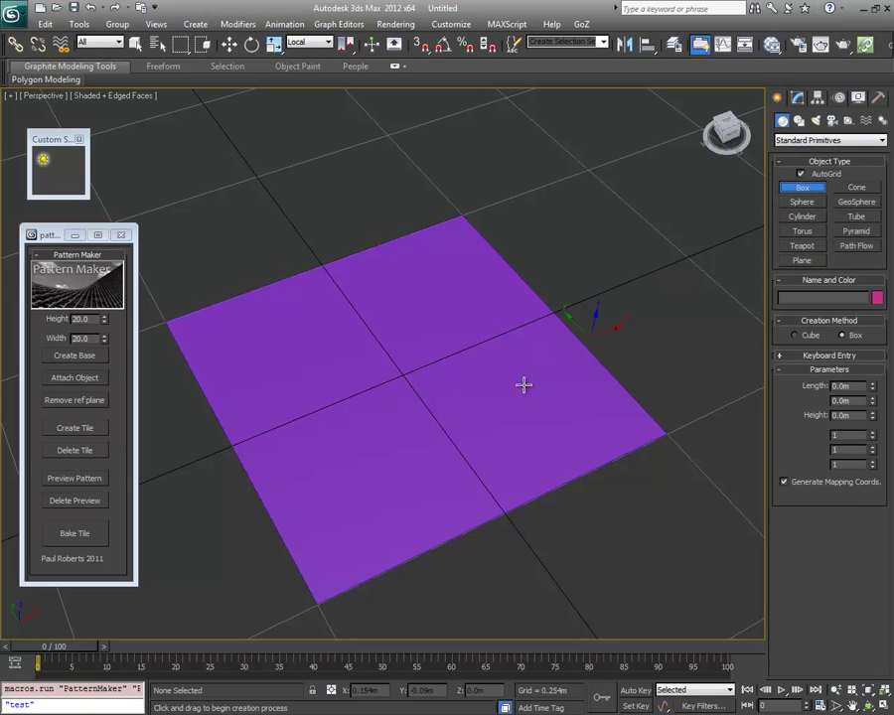
click(463, 364)
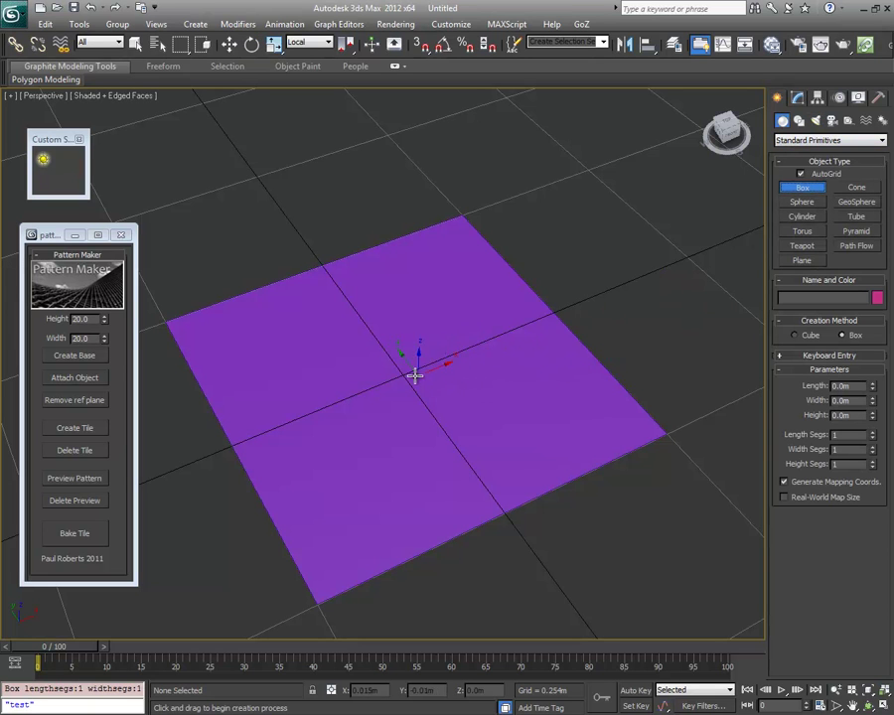
drag(405, 374, 552, 405)
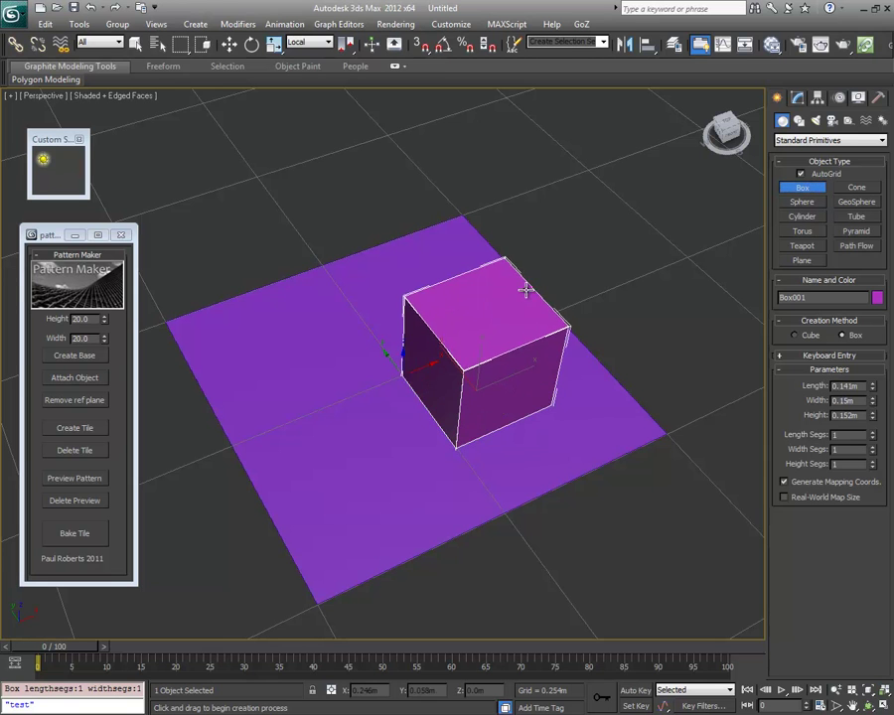
Step: Add four more boxes of varied size around the base plane, including a flat slab about 0.2 × 0.39 × 0.045 m
drag(299, 403, 595, 596)
click(373, 347)
click(589, 504)
drag(378, 258, 228, 261)
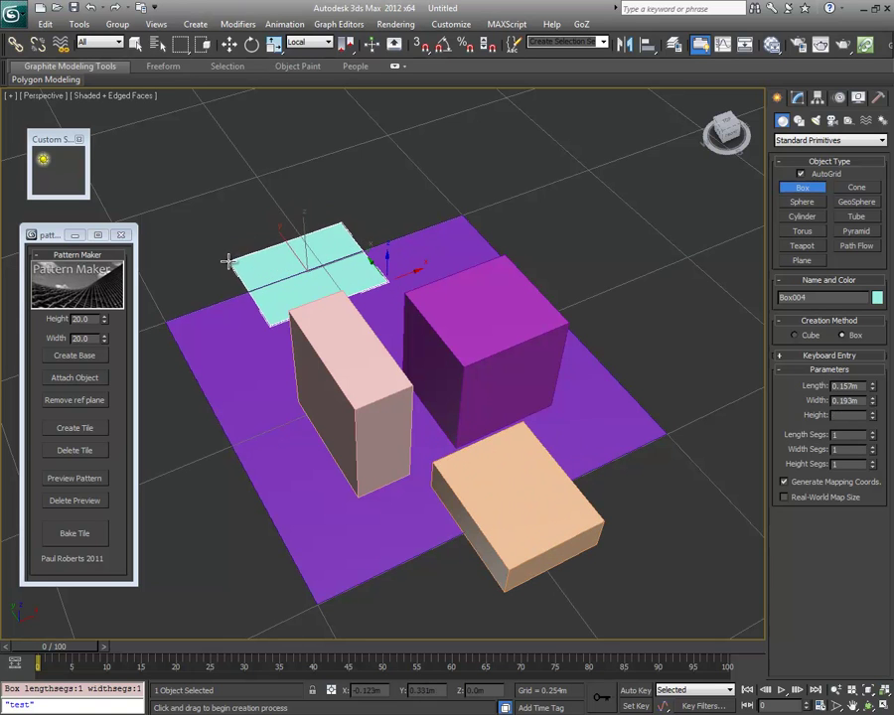
click(215, 196)
drag(180, 463, 379, 265)
click(375, 233)
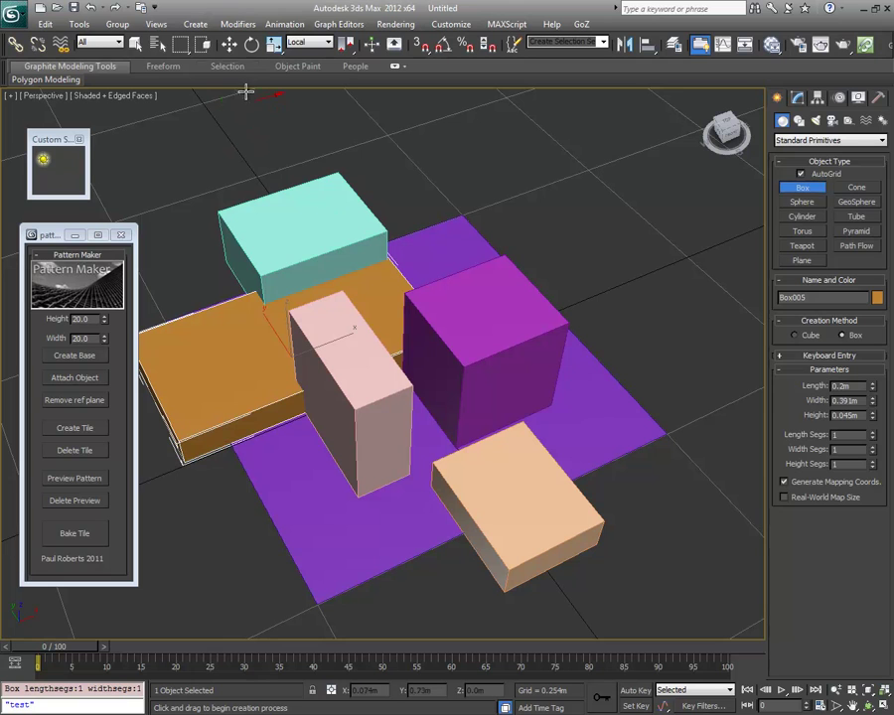
Step: Move the turquoise box to the back edge of the base plane, at about X 0.064 m, Y 0.209 m
click(229, 44)
click(303, 242)
mouse_move(426, 244)
mouse_down()
mouse_move(442, 241)
mouse_move(426, 248)
mouse_up()
drag(399, 209, 433, 248)
alt+middle_drag(483, 279, 431, 332)
drag(480, 236, 447, 221)
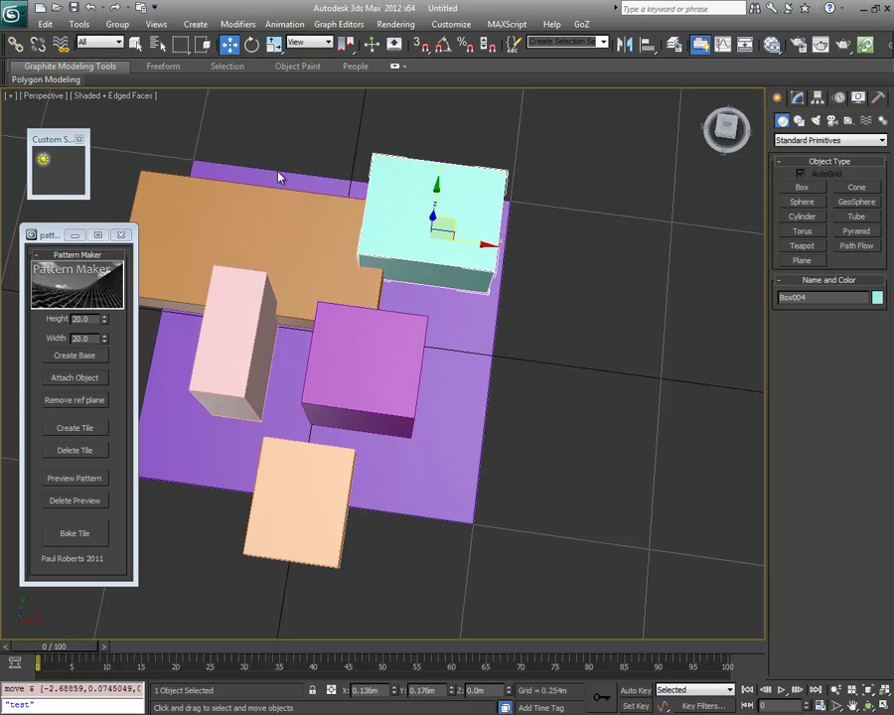
drag(450, 218, 405, 192)
Step: Rearrange the purple, peach and pink boxes so they spread across the base plane
click(415, 344)
drag(391, 371, 413, 352)
click(323, 482)
drag(343, 474, 210, 367)
click(260, 373)
Step: Clone the flat orange slab and place the copy over the front corner of the base plane
click(255, 231)
mouse_move(255, 231)
mouse_down()
mouse_move(366, 292)
mouse_move(406, 426)
mouse_move(343, 393)
mouse_move(397, 402)
mouse_move(403, 437)
mouse_move(391, 448)
mouse_up()
click(447, 422)
Step: Lower the copied orange slab, the peach box and the purple box partway through the base plane
mouse_move(446, 422)
alt+middle_down()
mouse_move(463, 433)
mouse_move(397, 466)
mouse_move(388, 452)
alt+middle_up()
drag(389, 453, 389, 461)
click(305, 456)
drag(301, 425, 302, 441)
click(326, 396)
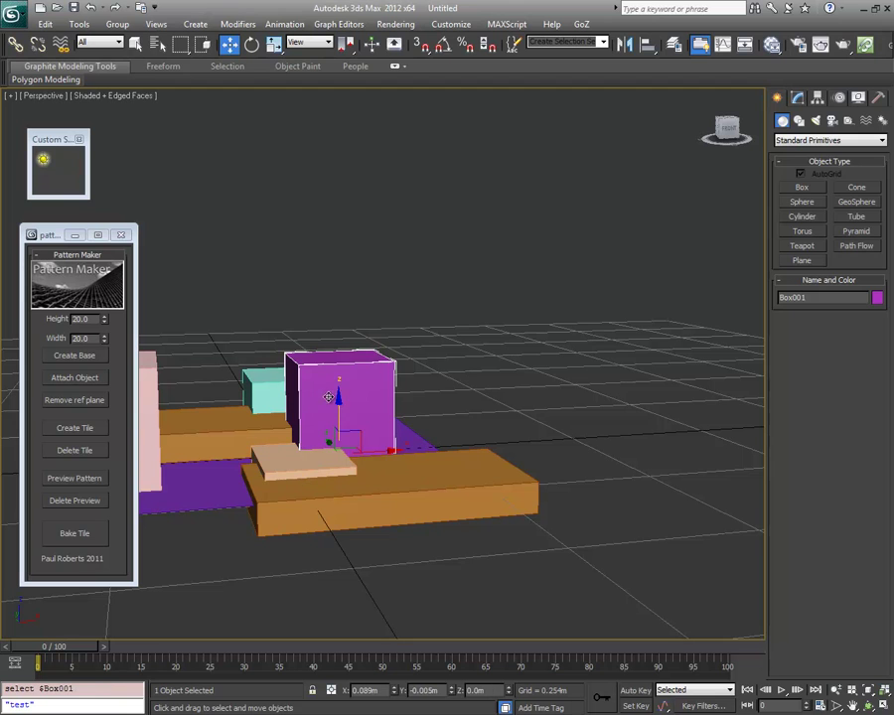
drag(340, 397, 341, 437)
Step: Lower the turquoise box slightly and sink the tall pink box to about Z -0.118 m
click(285, 387)
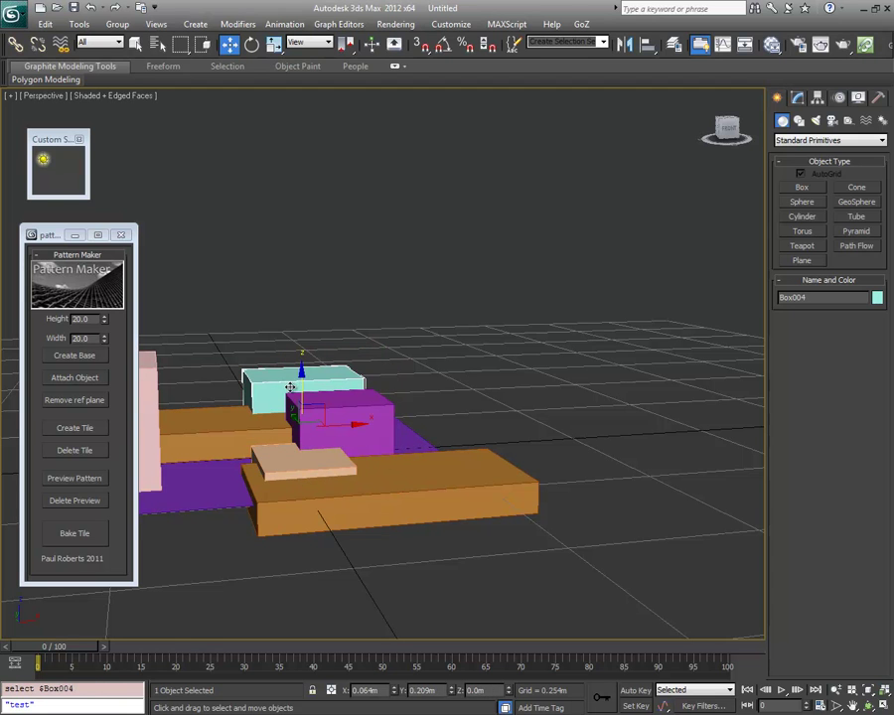
drag(303, 374, 302, 389)
click(152, 420)
middle_drag(234, 428, 358, 412)
drag(251, 415, 253, 500)
alt+middle_drag(365, 477, 388, 496)
middle_drag(397, 410, 411, 451)
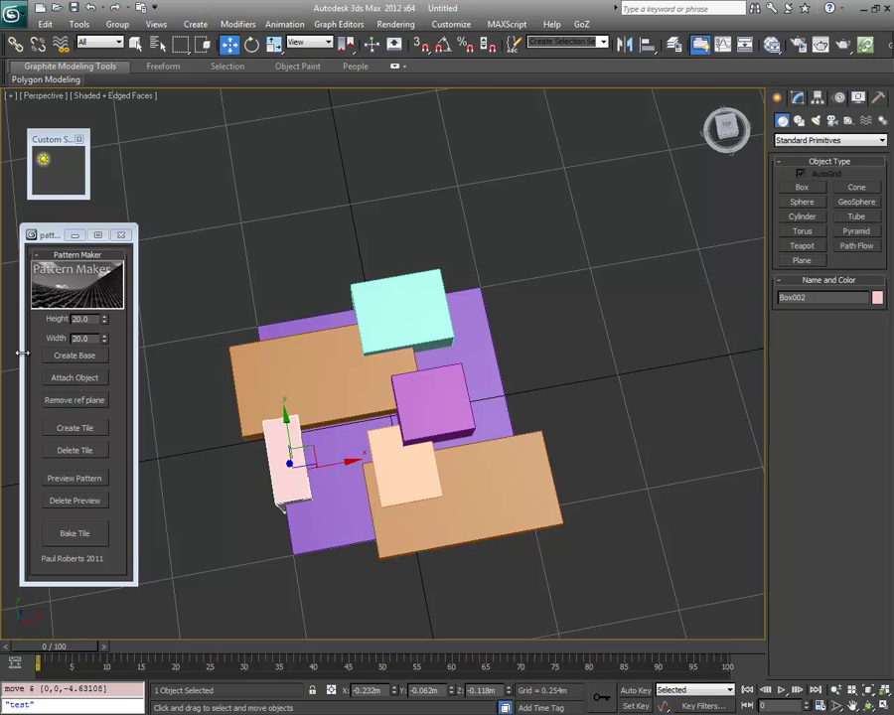
Step: Attach all six boxes to the base plane one after another with Pattern Maker's Attach Object
click(103, 383)
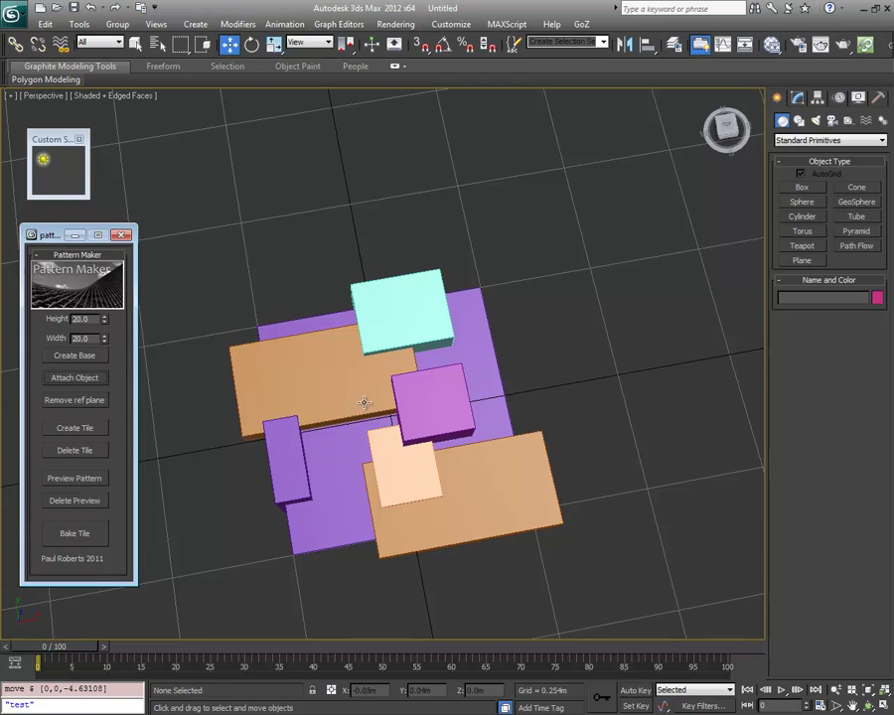
click(288, 396)
click(103, 380)
click(394, 310)
click(99, 378)
click(432, 397)
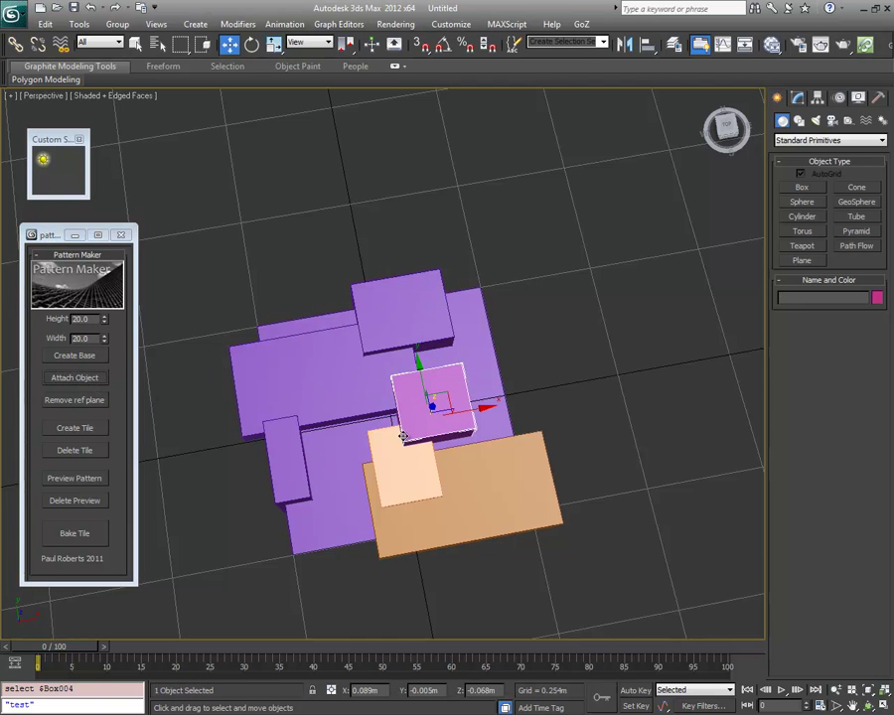
click(82, 379)
click(400, 470)
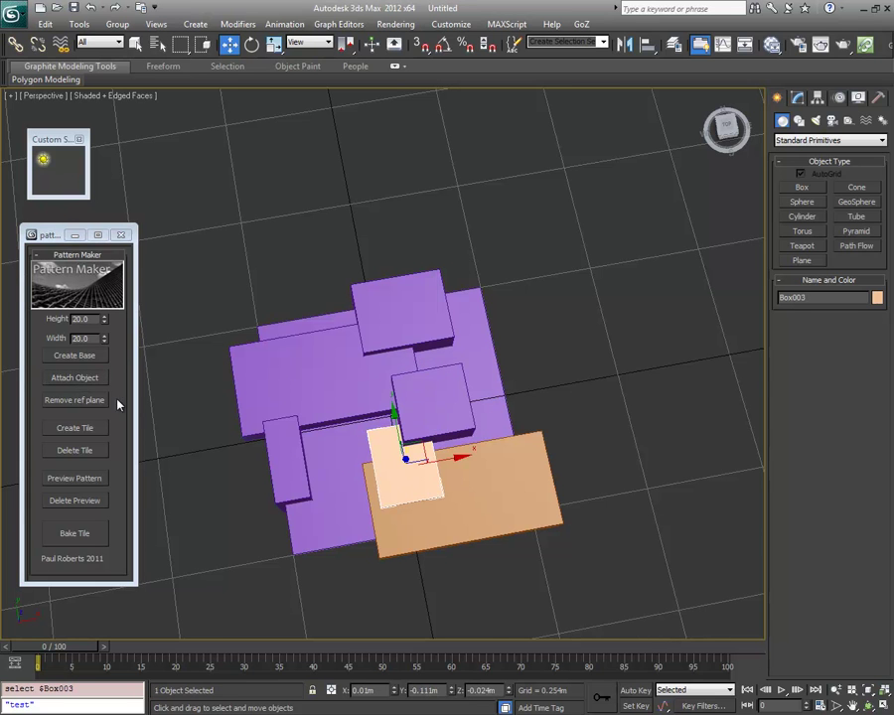
click(87, 378)
click(485, 519)
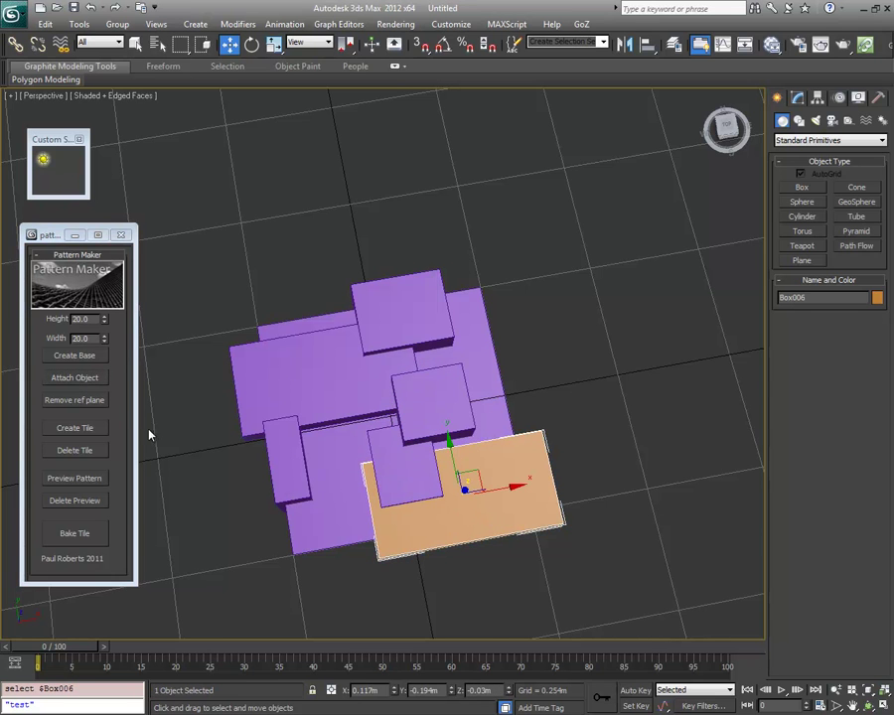
click(86, 378)
Step: Generate a repeating tile from the combined base object with Pattern Maker's Create Tile
alt+middle_drag(340, 519, 369, 557)
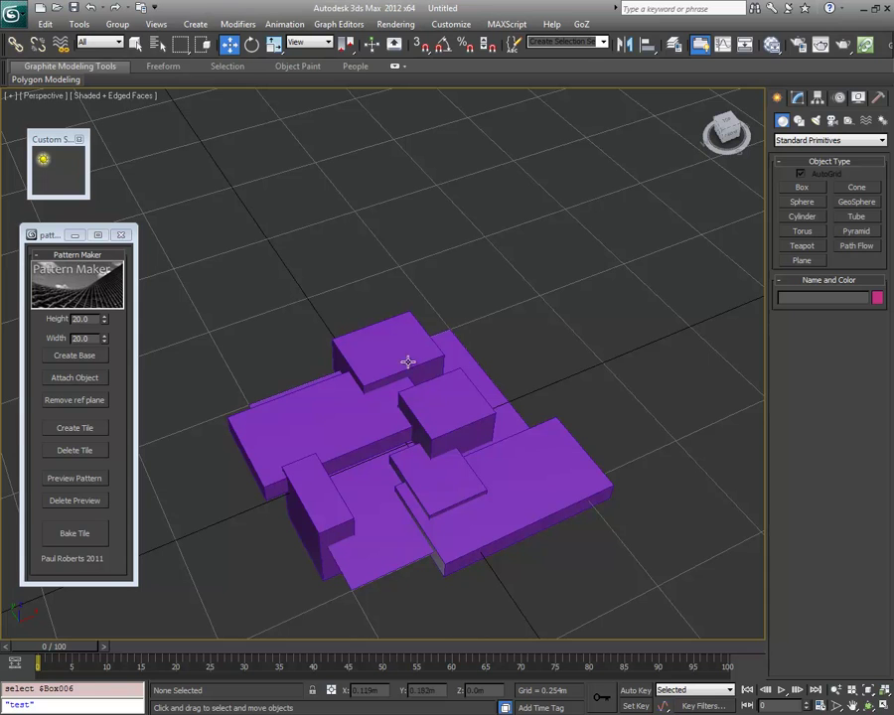
mouse_move(511, 414)
middle_down()
mouse_move(480, 441)
mouse_move(515, 378)
mouse_move(504, 406)
middle_up()
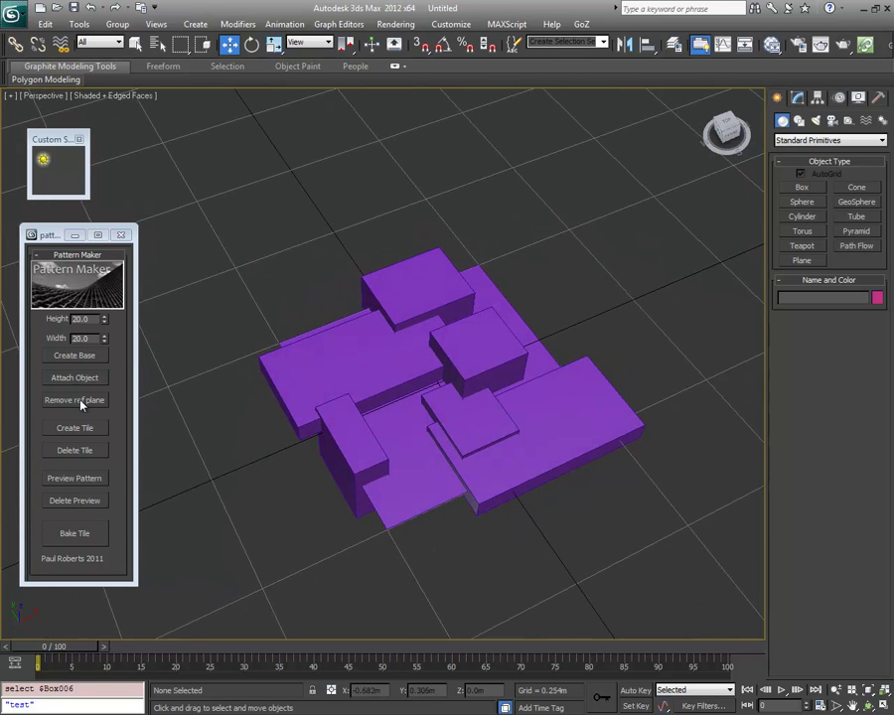
alt+middle_drag(462, 424, 431, 422)
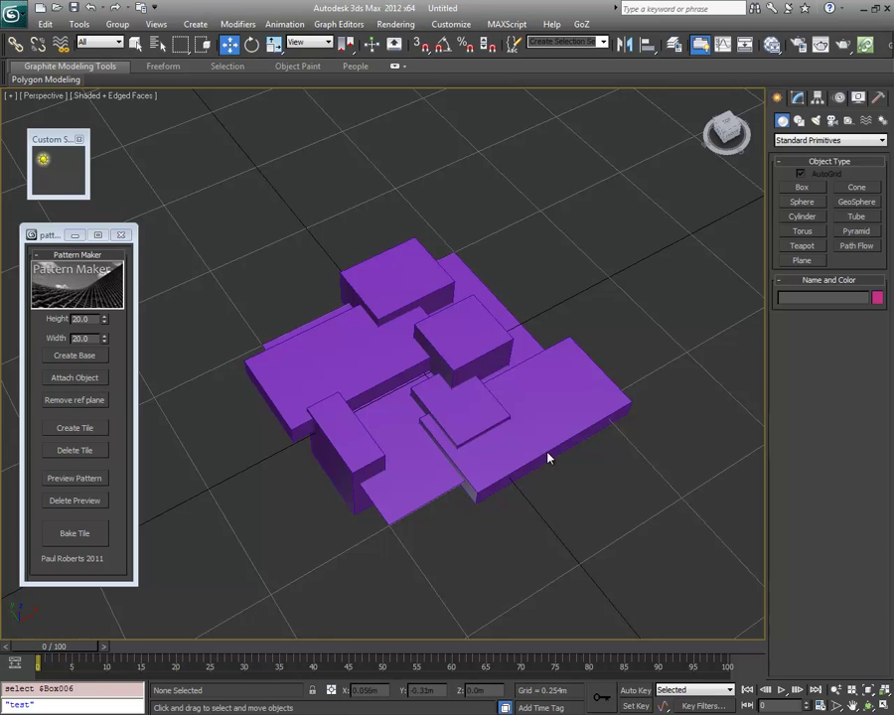
alt+middle_drag(441, 473, 363, 425)
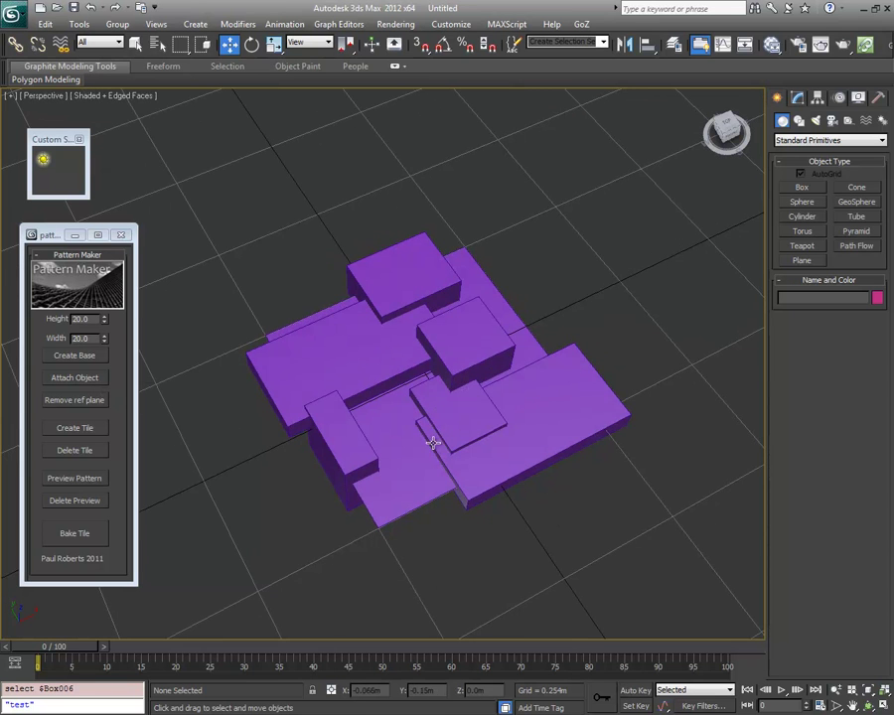
alt+middle_drag(383, 379, 392, 413)
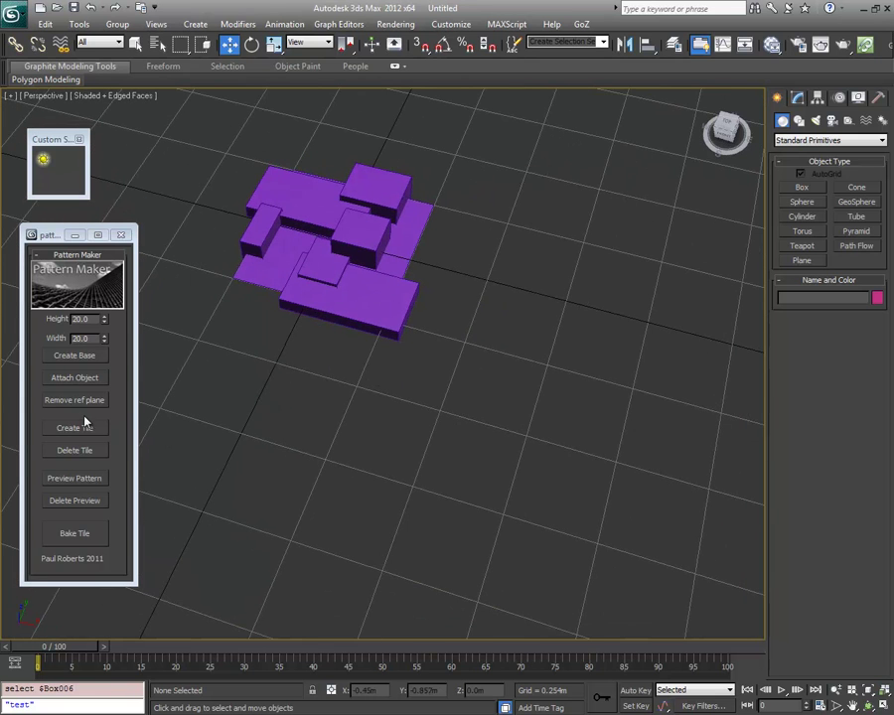
click(78, 431)
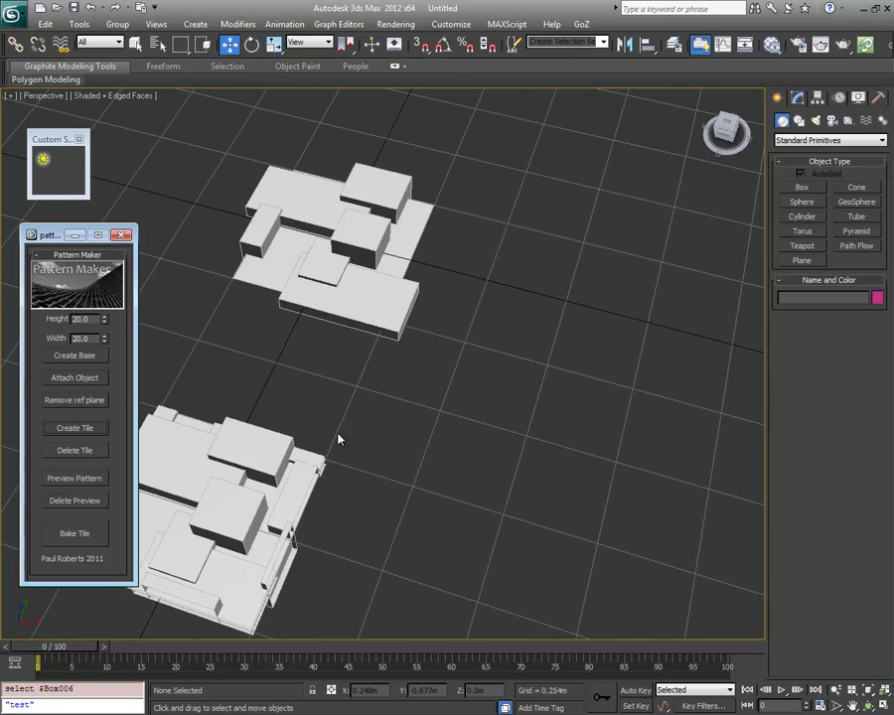
Step: Examine the generated tile, preview the full repeating pattern and turn off the edged-faces display
scroll(468, 381, up, 4)
alt+middle_drag(431, 429, 274, 330)
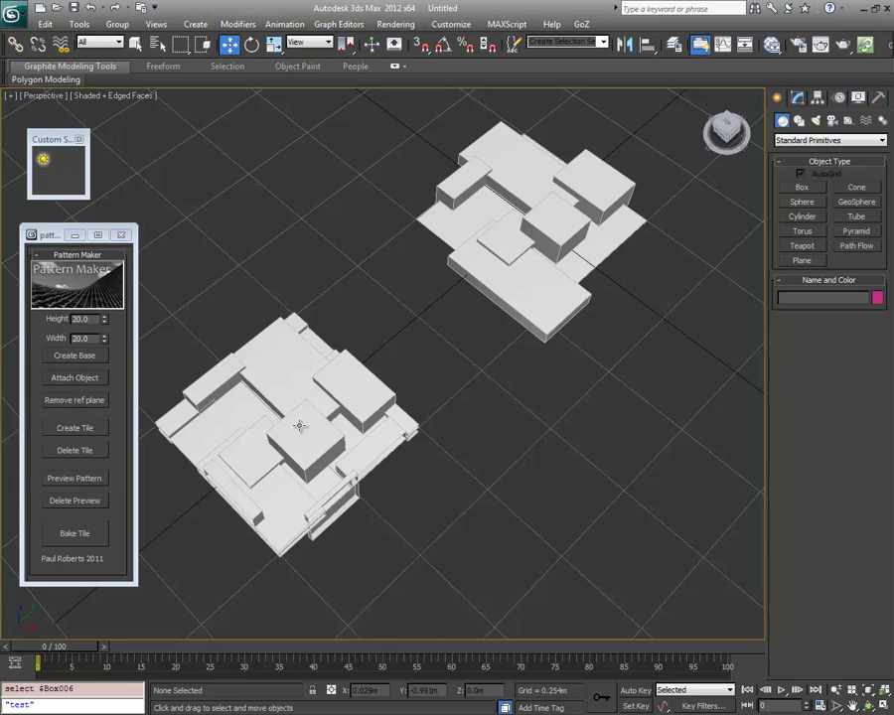
alt+middle_drag(361, 429, 331, 423)
scroll(330, 423, down, 3)
middle_drag(383, 449, 365, 463)
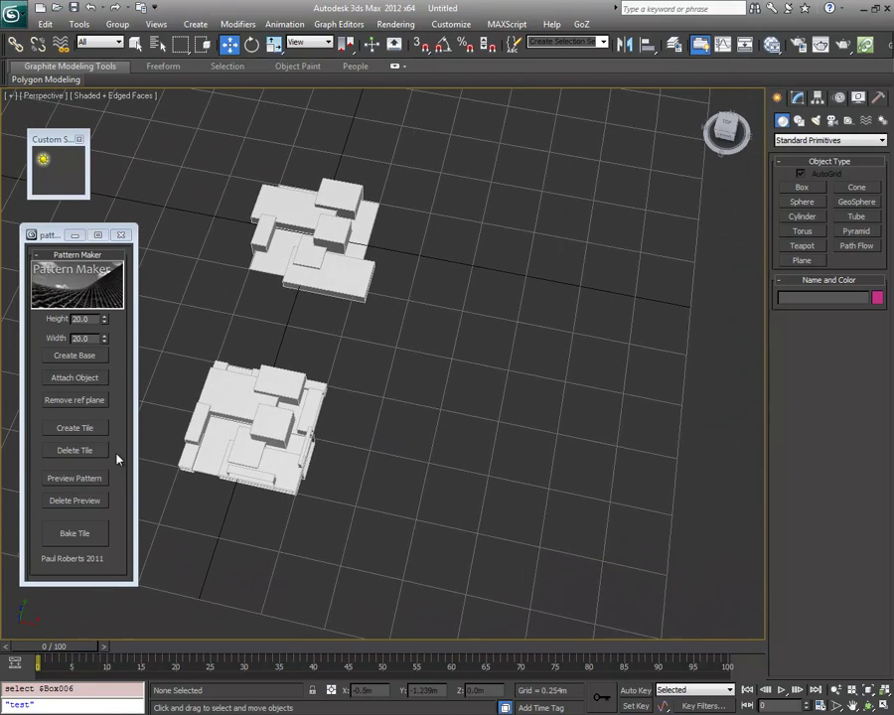
click(65, 483)
mouse_move(572, 456)
middle_down()
mouse_move(333, 434)
mouse_move(313, 401)
mouse_move(369, 437)
mouse_move(358, 388)
mouse_move(345, 422)
mouse_move(362, 350)
mouse_move(343, 375)
mouse_move(397, 354)
mouse_move(355, 427)
mouse_move(343, 395)
mouse_move(379, 415)
mouse_move(342, 342)
middle_up()
key(F4)
scroll(397, 353, up, 3)
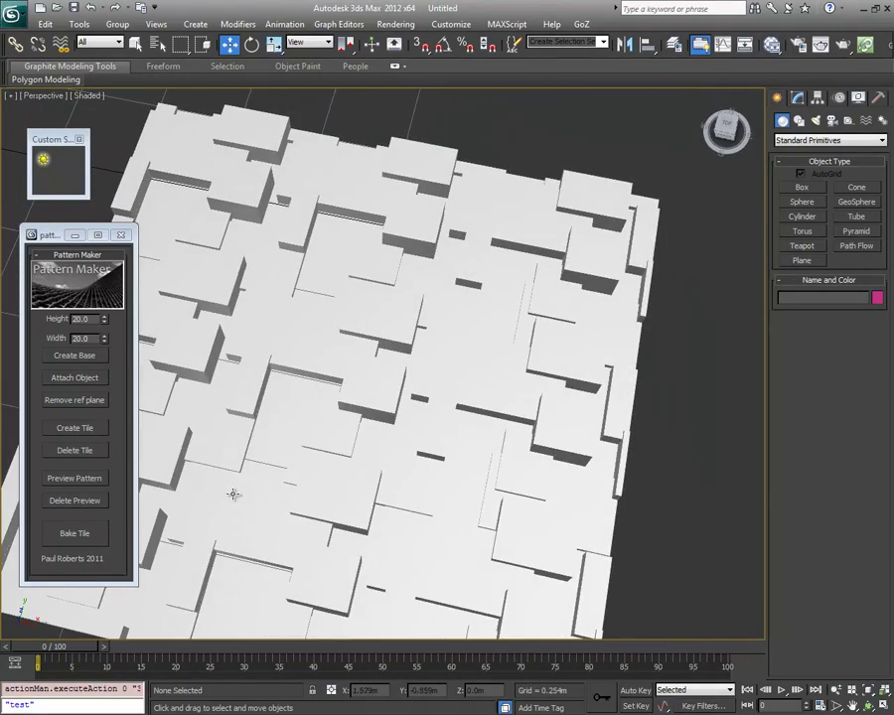
alt+middle_drag(387, 399, 496, 407)
Step: Delete the pattern preview and select the original base tile
click(87, 500)
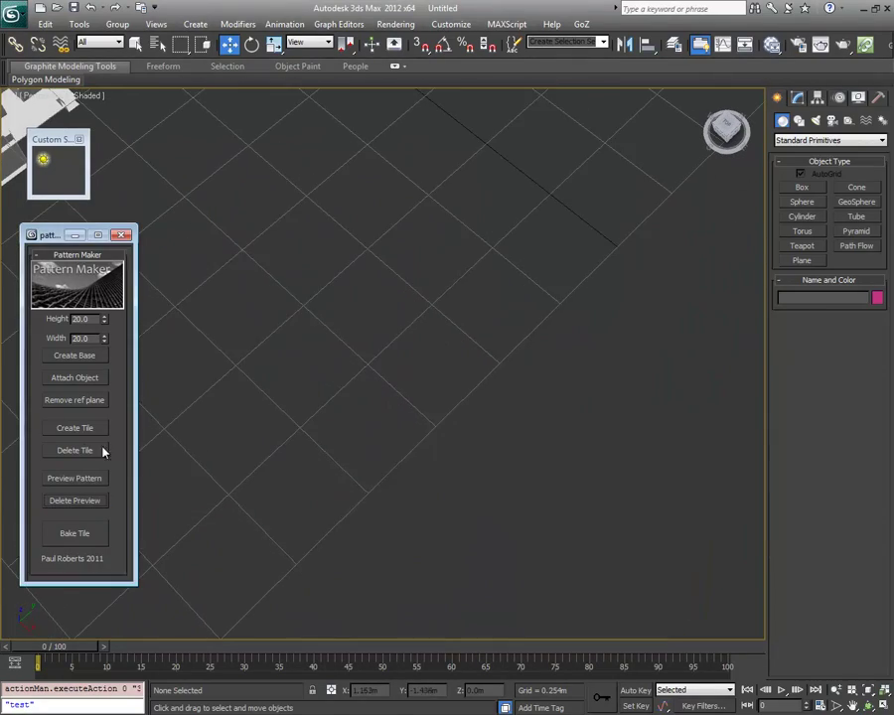
middle_drag(164, 397, 421, 457)
middle_drag(401, 288, 369, 395)
middle_drag(370, 395, 337, 485)
click(429, 315)
middle_drag(365, 370, 486, 370)
middle_drag(486, 370, 452, 402)
Step: Move the central box of the base tile at Element level to about X 0.1 m, Y -0.016 m
click(799, 99)
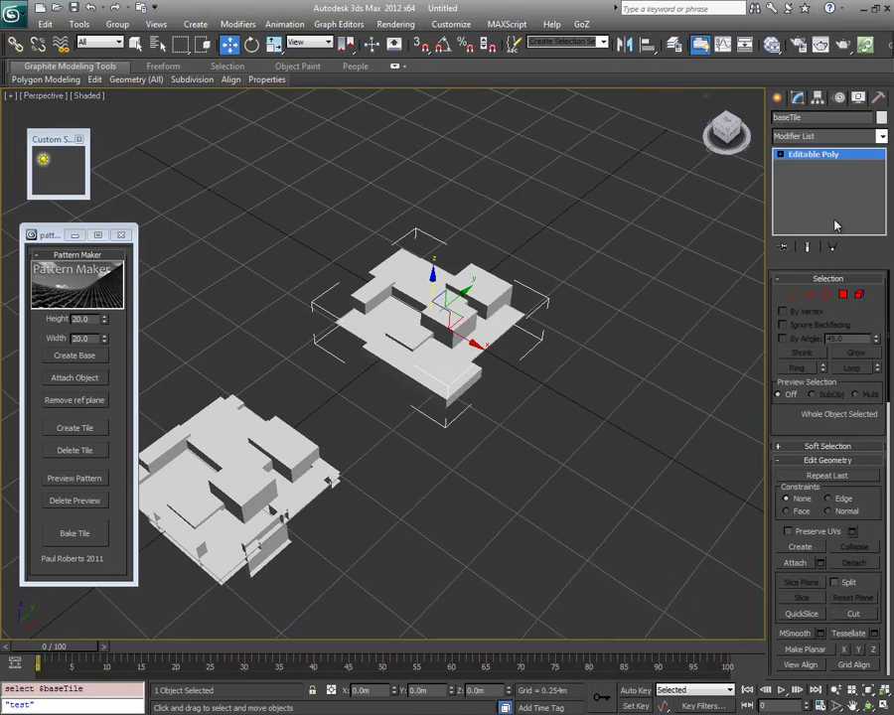
key(5)
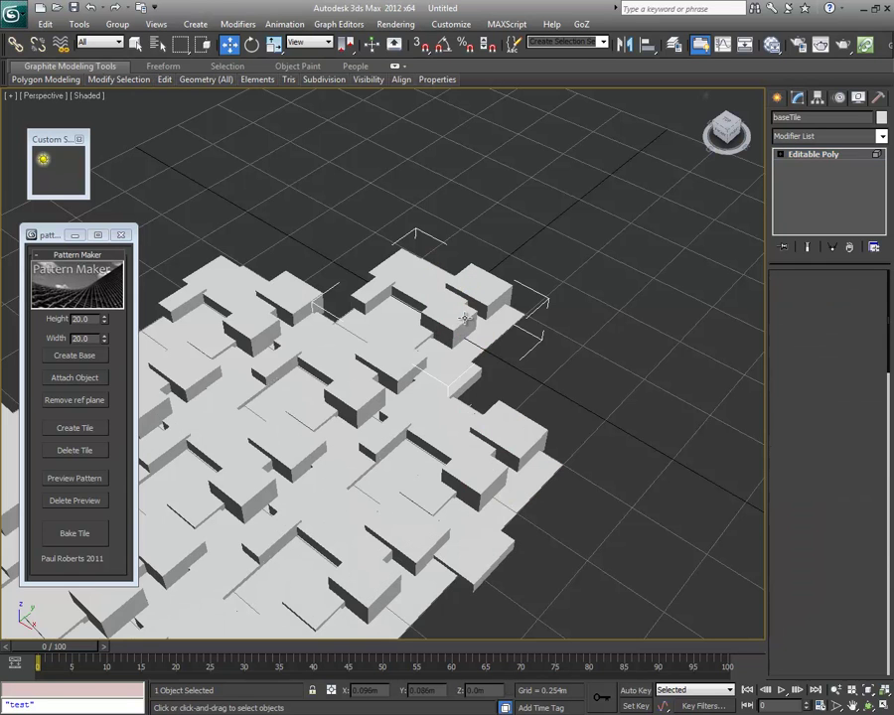
click(465, 319)
drag(480, 326, 481, 331)
scroll(395, 440, down, 5)
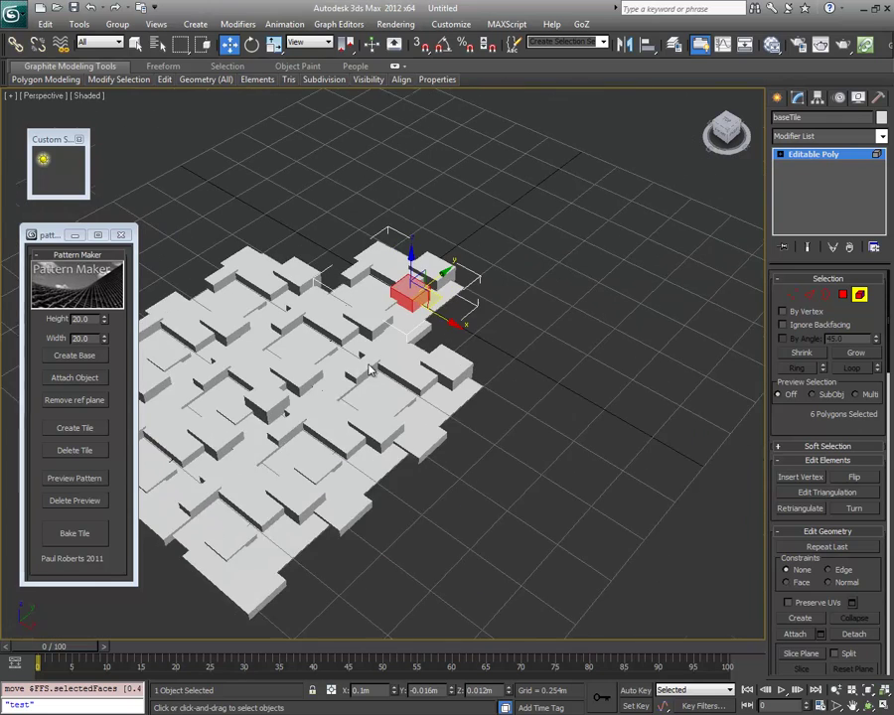
Step: Preview the pattern again and reposition the base tile's central box element
click(74, 478)
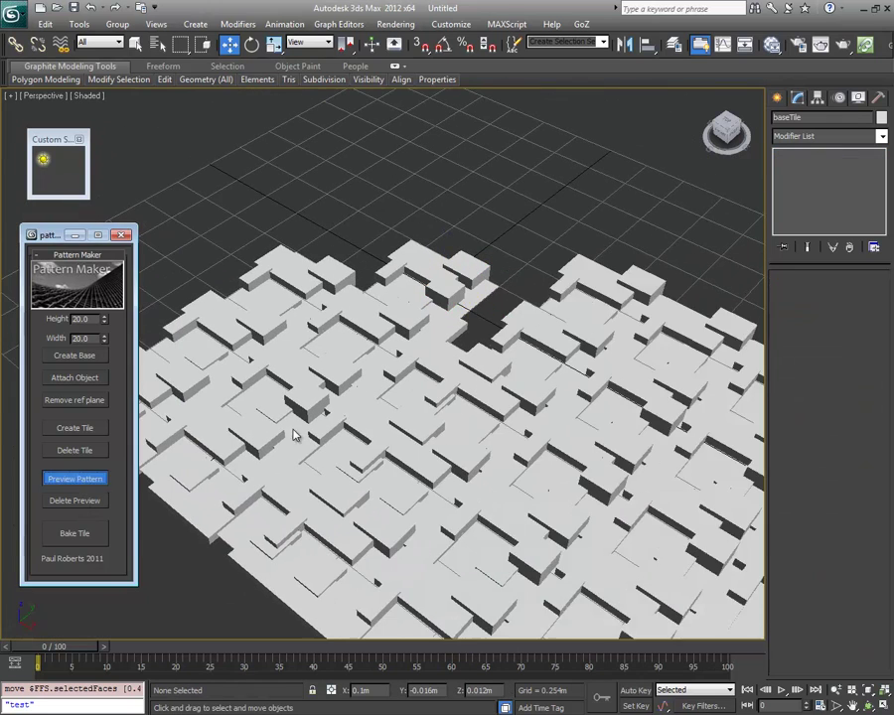
scroll(250, 405, up, 3)
click(364, 292)
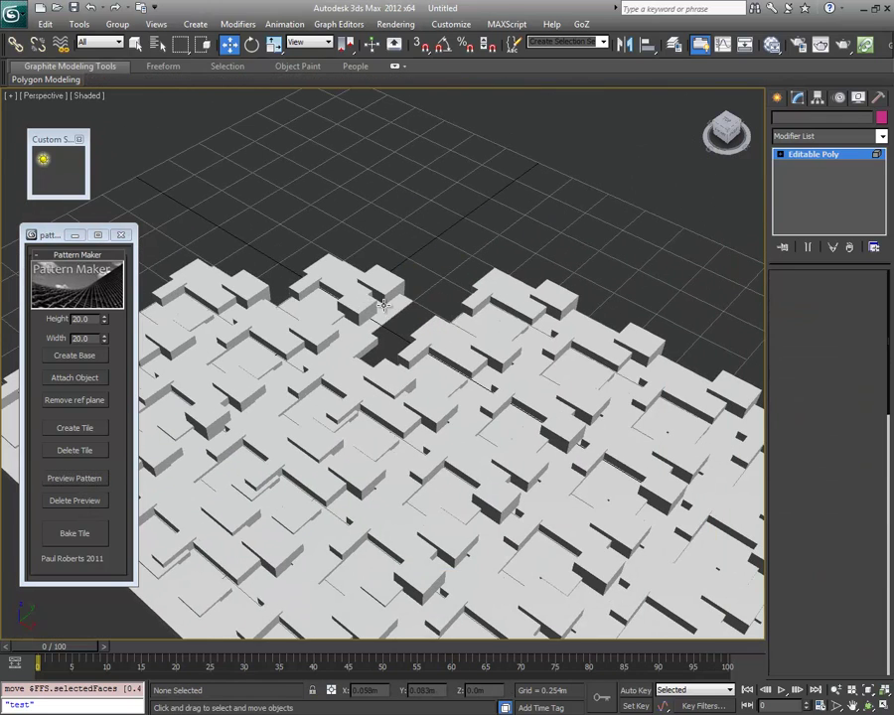
drag(383, 310, 378, 276)
Step: Rotate several box elements of the base tile about the vertical axis to vary the pattern
key(e)
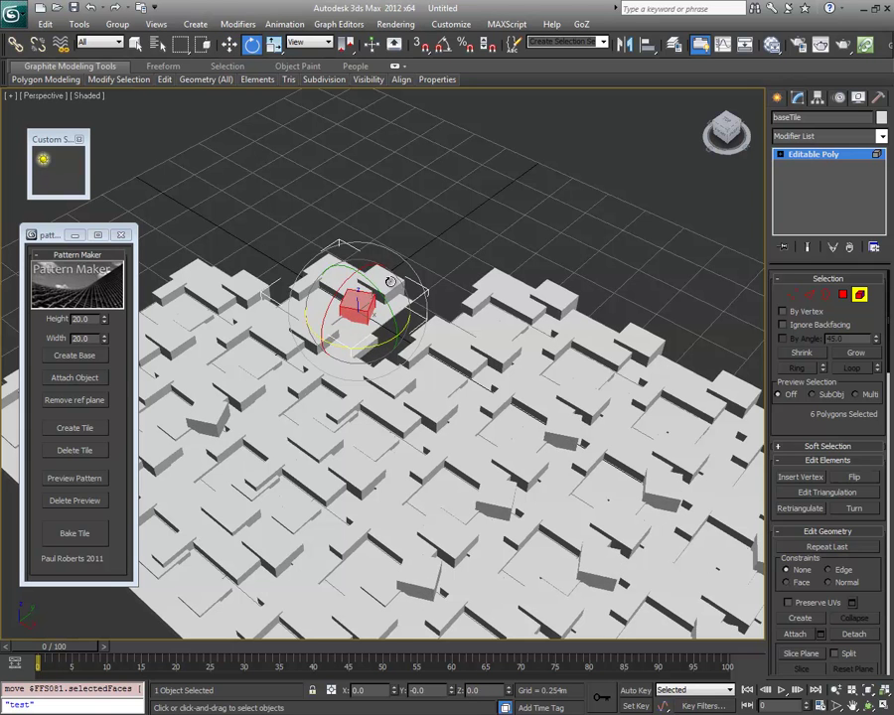
click(391, 282)
drag(407, 319, 326, 321)
click(326, 278)
alt+middle_drag(515, 437, 320, 309)
click(331, 278)
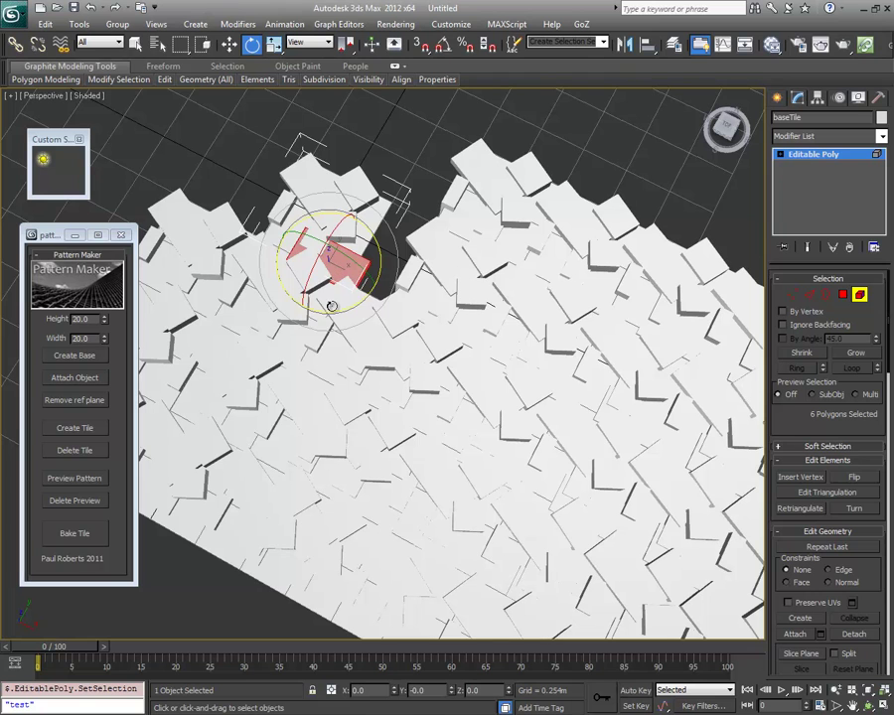
mouse_move(328, 299)
mouse_down()
mouse_move(303, 273)
mouse_move(313, 271)
mouse_move(304, 225)
mouse_up()
Step: Duplicate the selected box element by moving a copy across the base tile, using Clone To Element
click(235, 46)
mouse_move(355, 252)
mouse_down()
mouse_move(307, 225)
mouse_move(258, 214)
mouse_up()
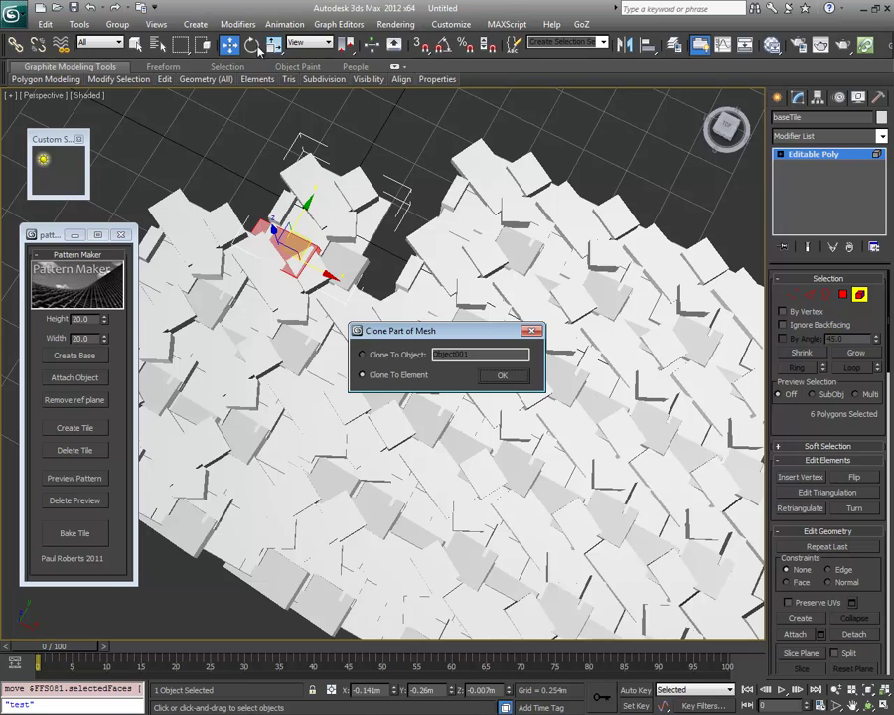
click(496, 376)
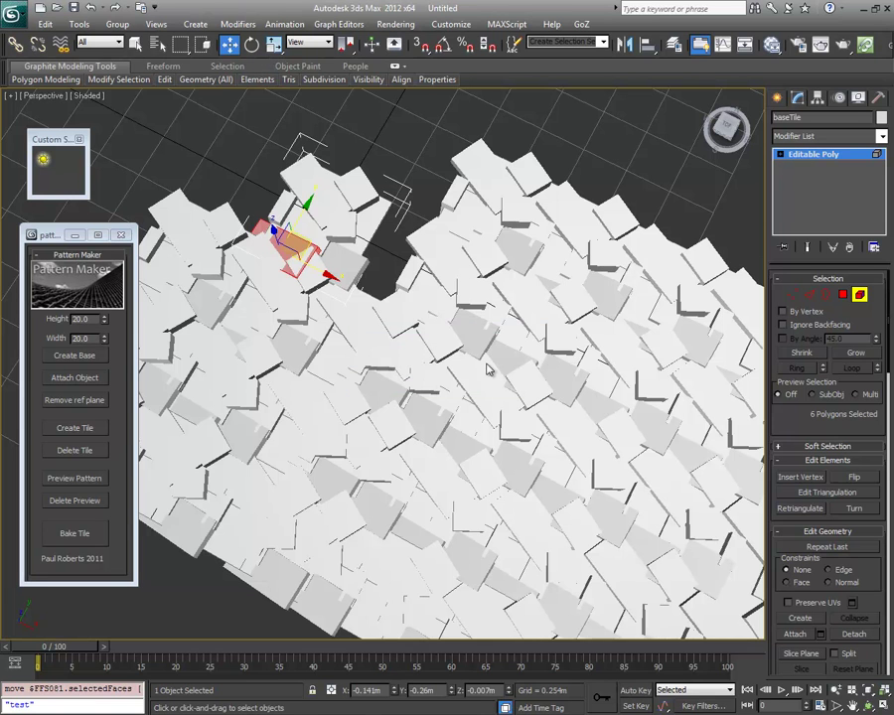
Step: Rotate and tilt box elements of the base tile to vary the relief of the pattern
click(253, 45)
drag(298, 297, 206, 307)
alt+middle_drag(214, 309, 603, 274)
middle_drag(564, 372, 707, 389)
click(332, 217)
drag(326, 205, 310, 219)
alt+middle_drag(311, 218, 304, 193)
drag(292, 191, 285, 209)
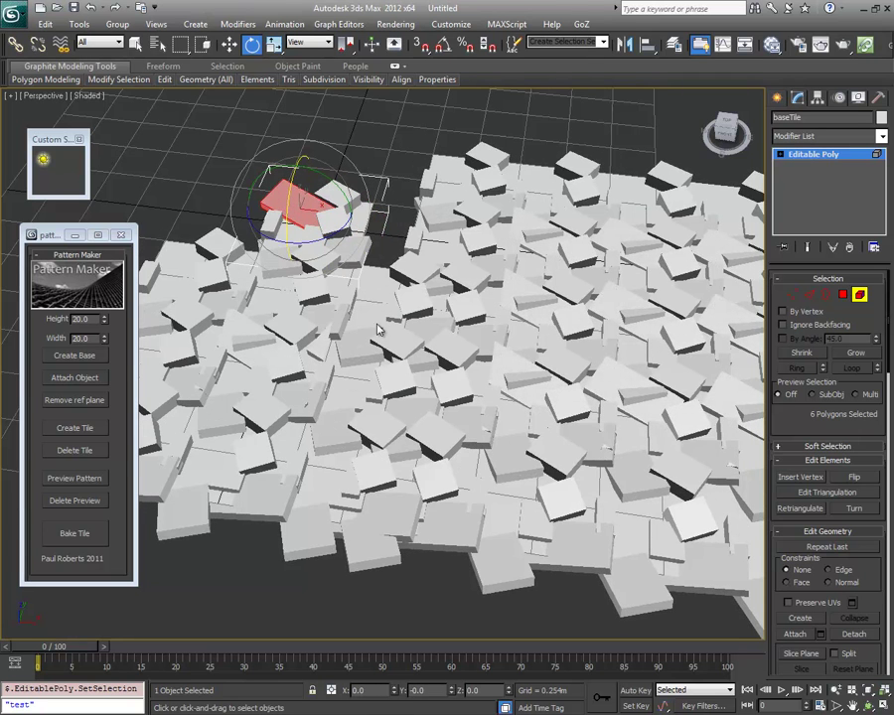
Step: Remove the reference plane and duplicate the selected box element as a copy rotated about the vertical axis, using Clone To Element
click(102, 399)
alt+middle_drag(526, 477, 311, 156)
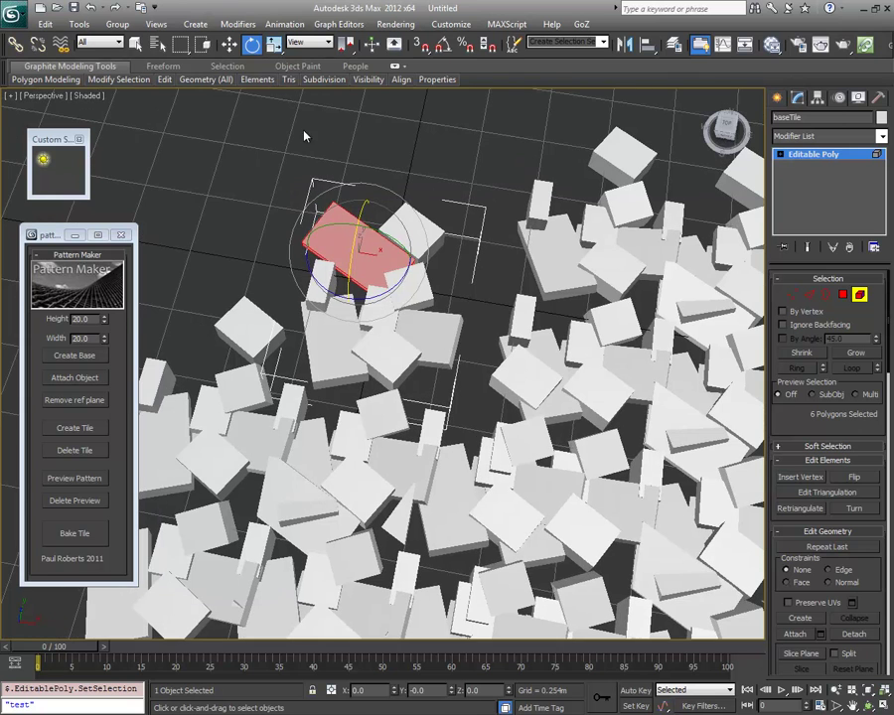
shift+drag(394, 283, 437, 295)
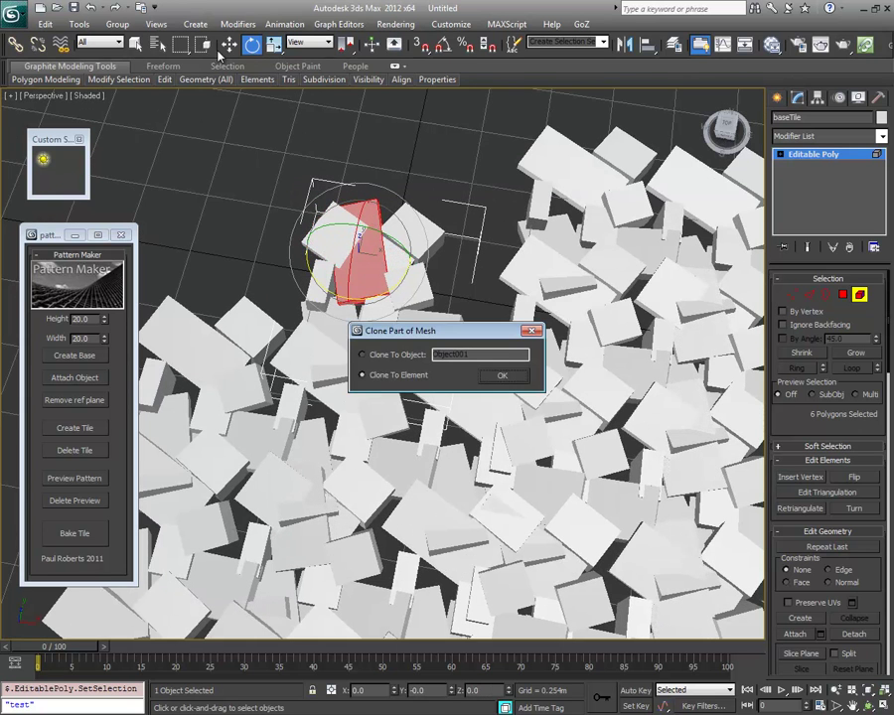
click(494, 372)
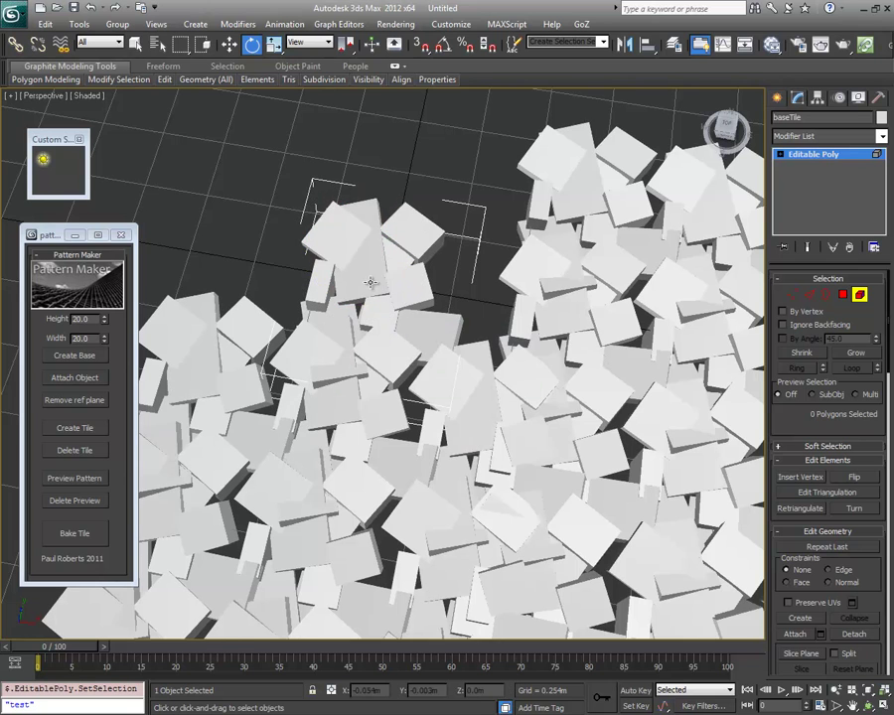
Step: Lower the rotated box copy beneath its neighbours and reposition it at about X -0.122 m, Y 0.024 m, Z -0.066 m
alt+middle_drag(380, 330, 392, 306)
key(w)
drag(349, 226, 347, 236)
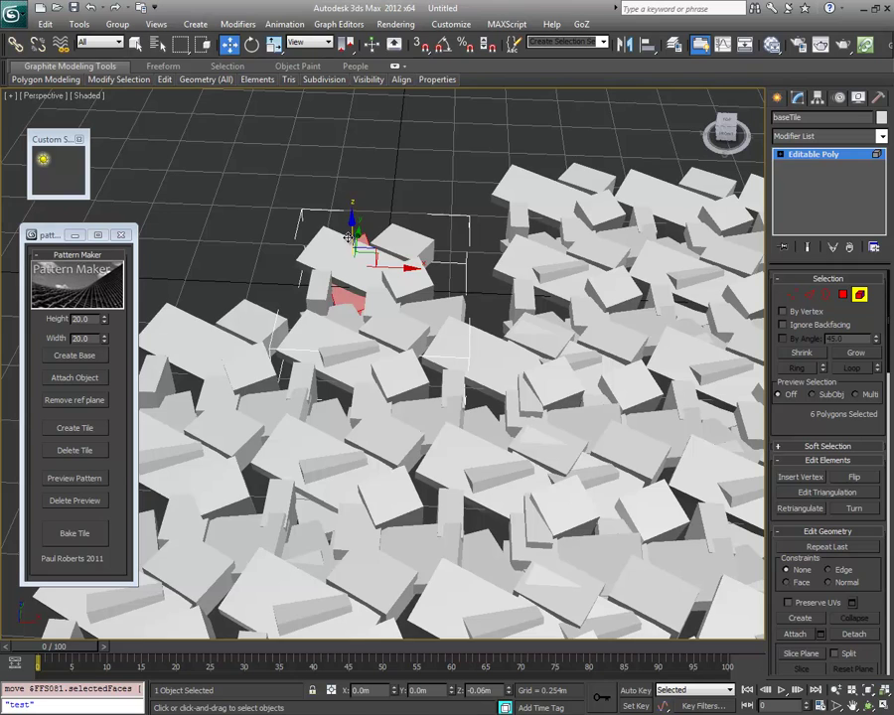
alt+middle_drag(350, 235, 386, 232)
drag(393, 215, 360, 252)
alt+middle_drag(357, 311, 261, 317)
alt+middle_drag(433, 337, 435, 326)
scroll(585, 362, down, 3)
middle_drag(607, 368, 595, 339)
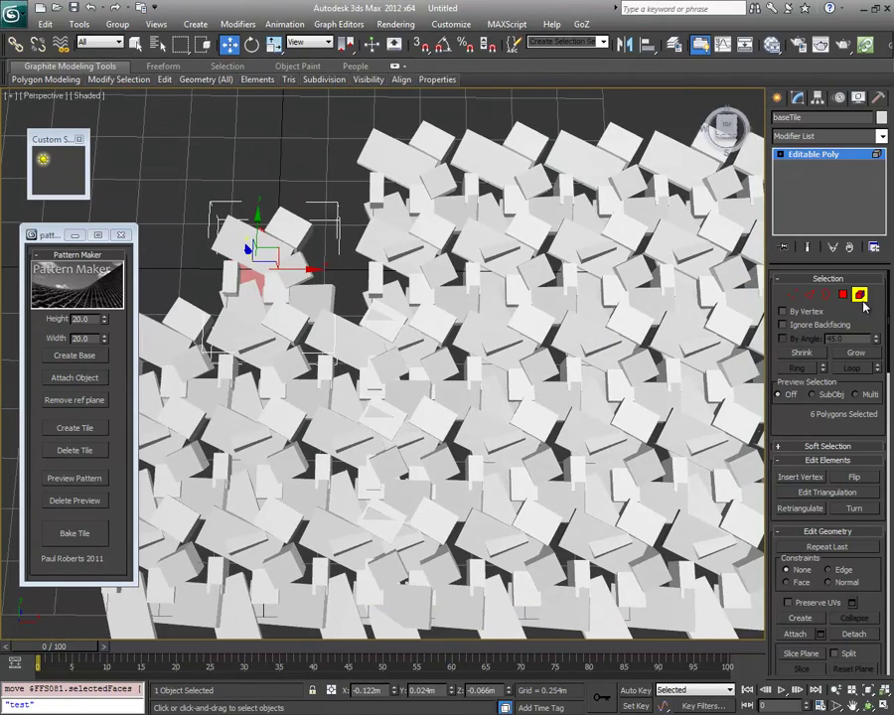
Step: Finish editing the base tile's elements and bake the tile into a finished mesh
click(860, 295)
middle_drag(566, 411, 437, 391)
scroll(506, 412, up, 3)
mouse_move(494, 426)
middle_down()
mouse_move(470, 447)
mouse_move(494, 339)
mouse_move(475, 379)
mouse_move(496, 427)
mouse_move(491, 417)
middle_up()
scroll(494, 339, down, 3)
middle_drag(353, 400, 588, 360)
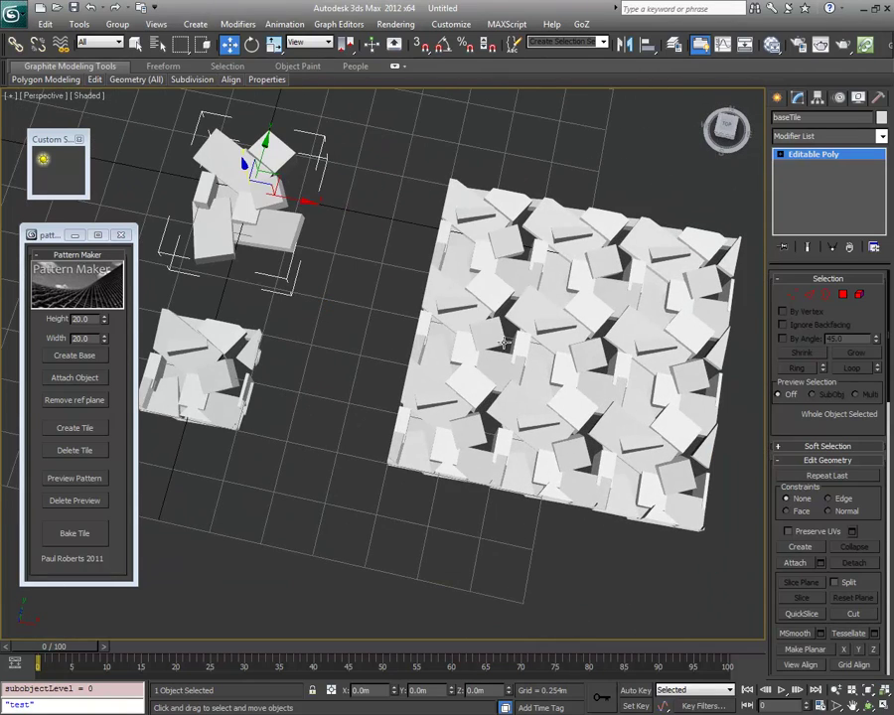
middle_drag(504, 342, 527, 346)
middle_drag(364, 398, 437, 394)
middle_drag(376, 361, 387, 321)
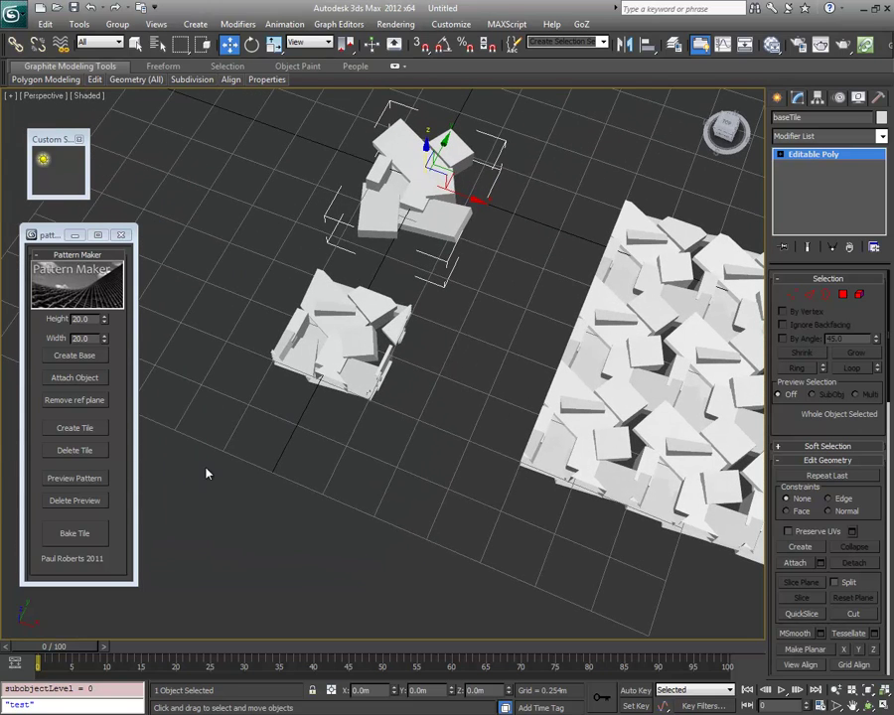
click(74, 535)
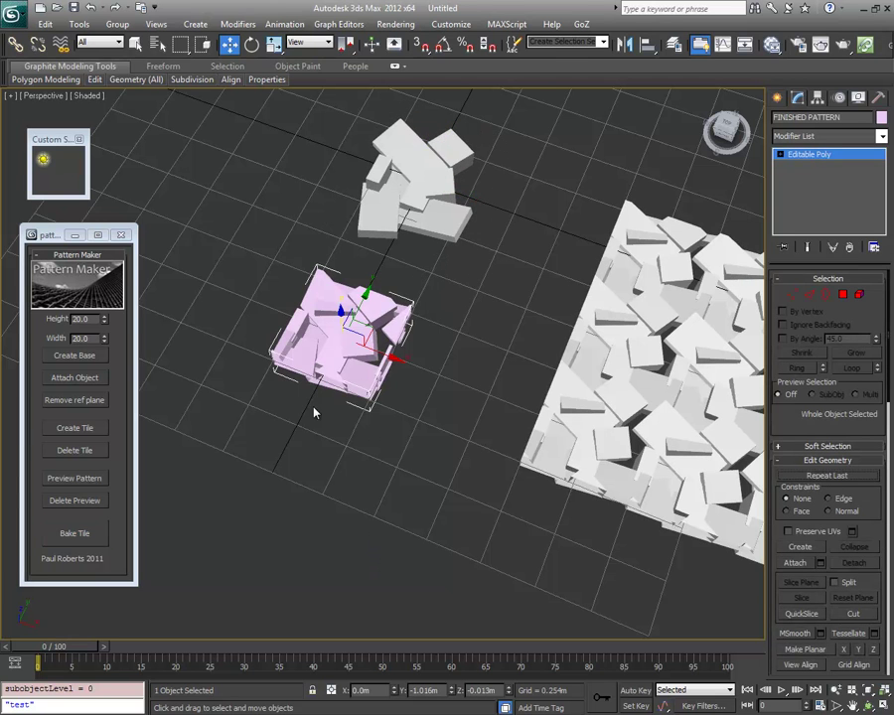
Step: Move the baked tile along X, clear of the base tile, to about X -1.346 m
middle_drag(292, 408, 328, 457)
drag(420, 403, 147, 429)
middle_drag(334, 435, 431, 451)
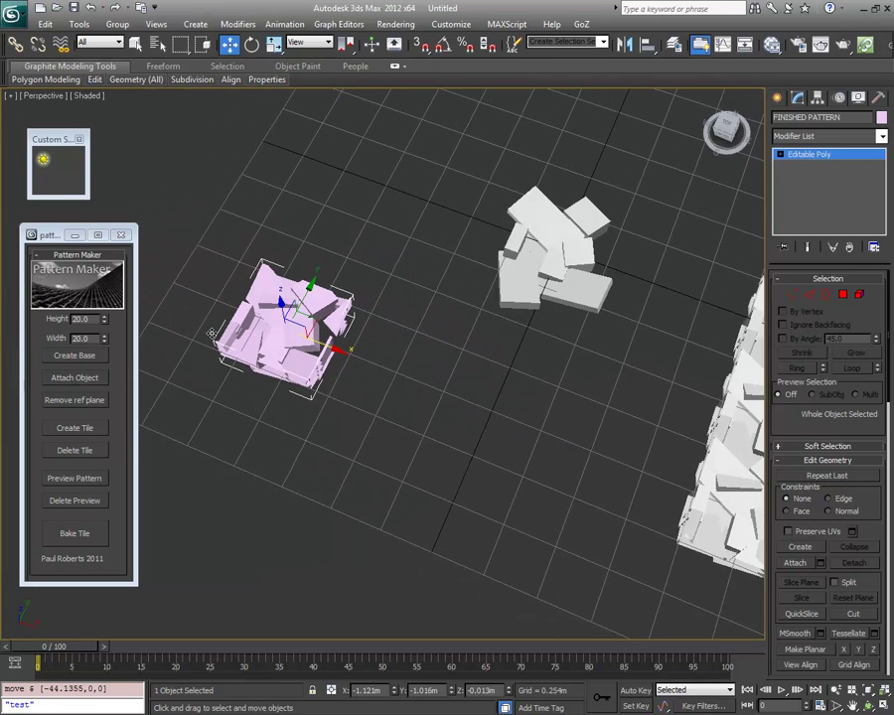
drag(323, 343, 276, 320)
middle_drag(271, 320, 300, 303)
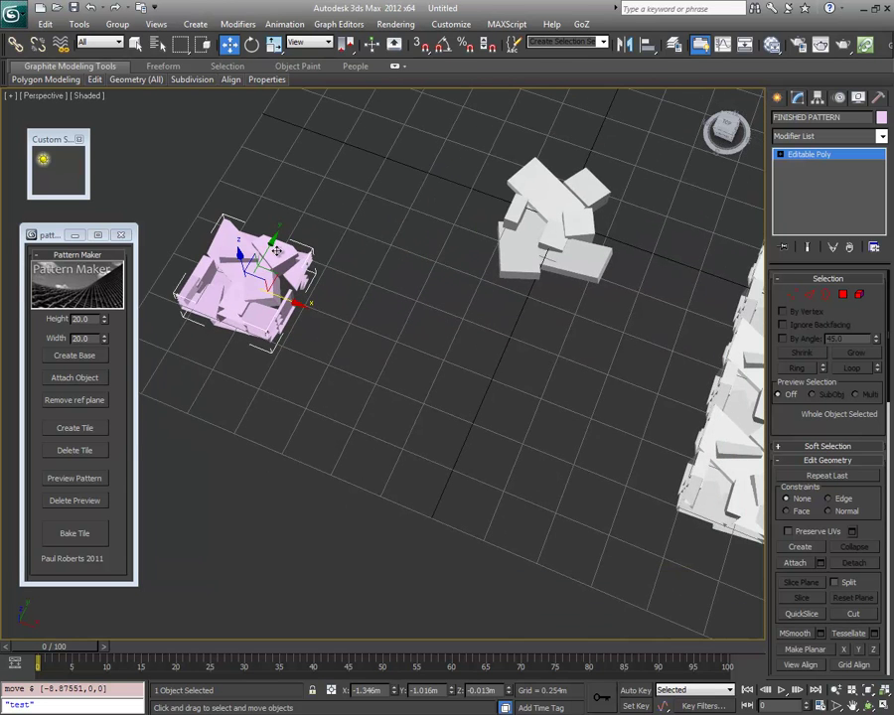
Step: Test the tiling with two copies of the baked tile at about X -1.346 m, Y -1.526 m and X -0.846 m, Y -1.526 m
mouse_move(270, 249)
shift+mouse_down()
mouse_move(222, 345)
mouse_move(229, 326)
shift+mouse_up()
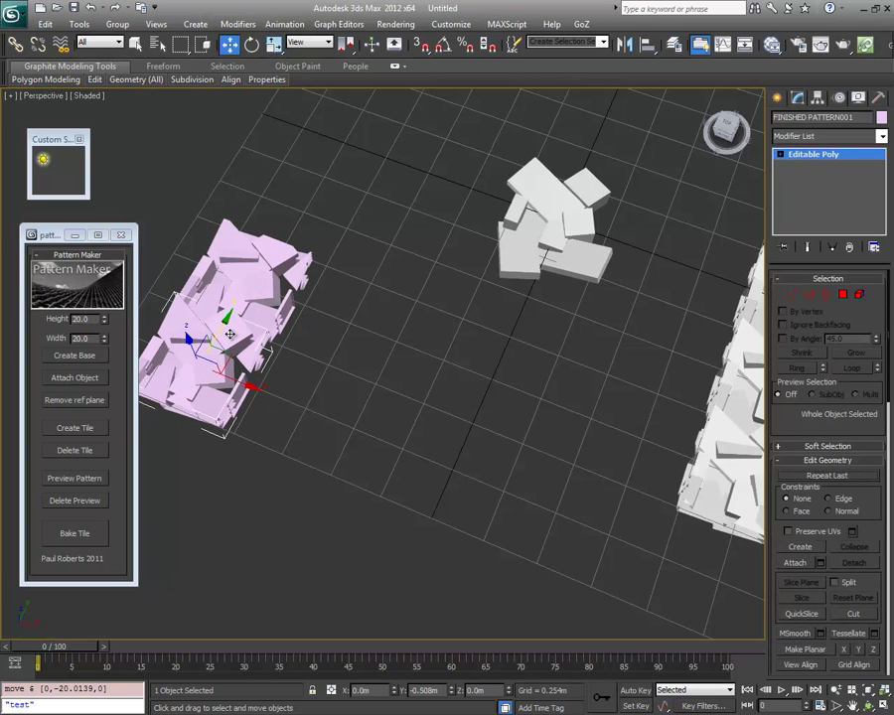
click(449, 423)
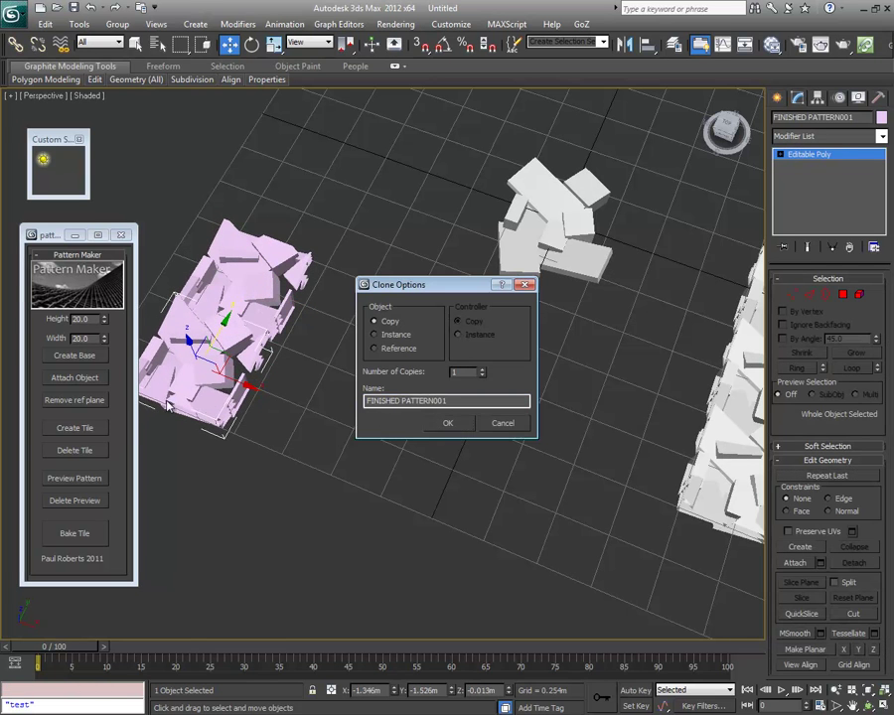
mouse_move(236, 383)
shift+mouse_down()
mouse_move(306, 401)
mouse_move(336, 430)
shift+mouse_up()
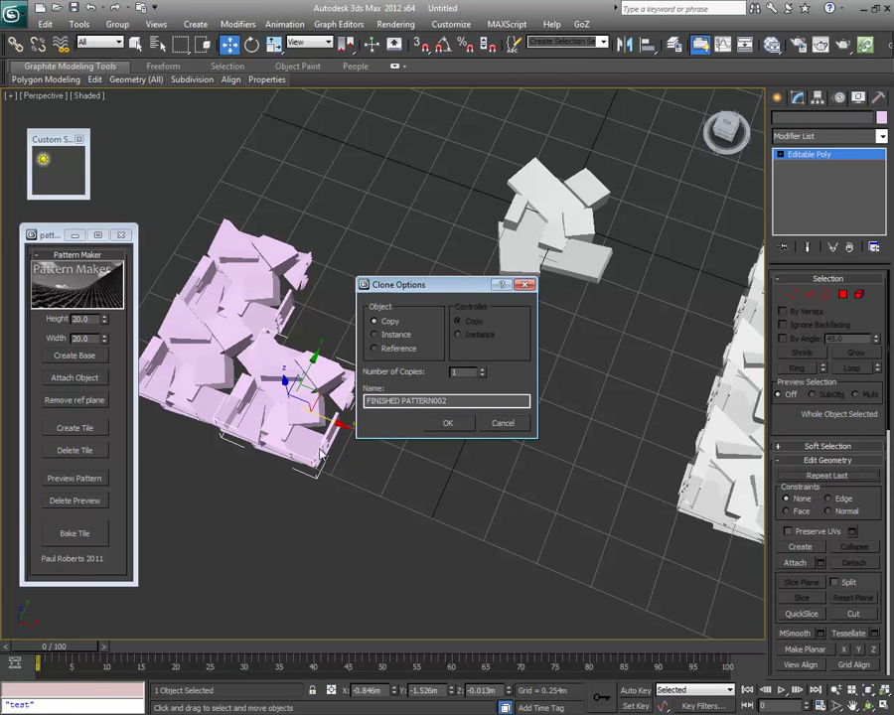
key(Return)
scroll(343, 453, down, 5)
alt+middle_drag(357, 499, 362, 463)
click(364, 446)
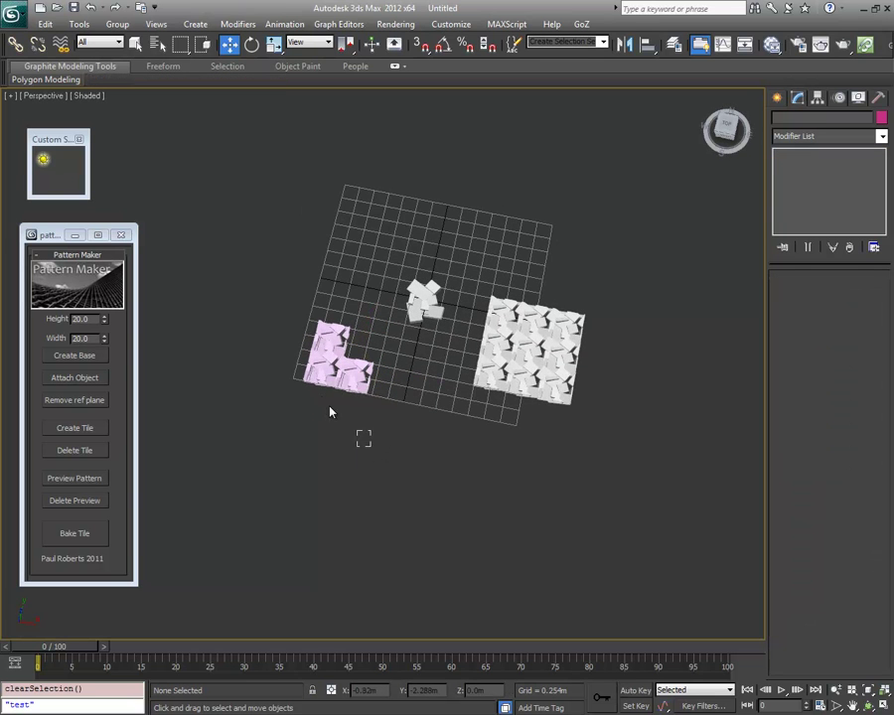
scroll(350, 421, up, 5)
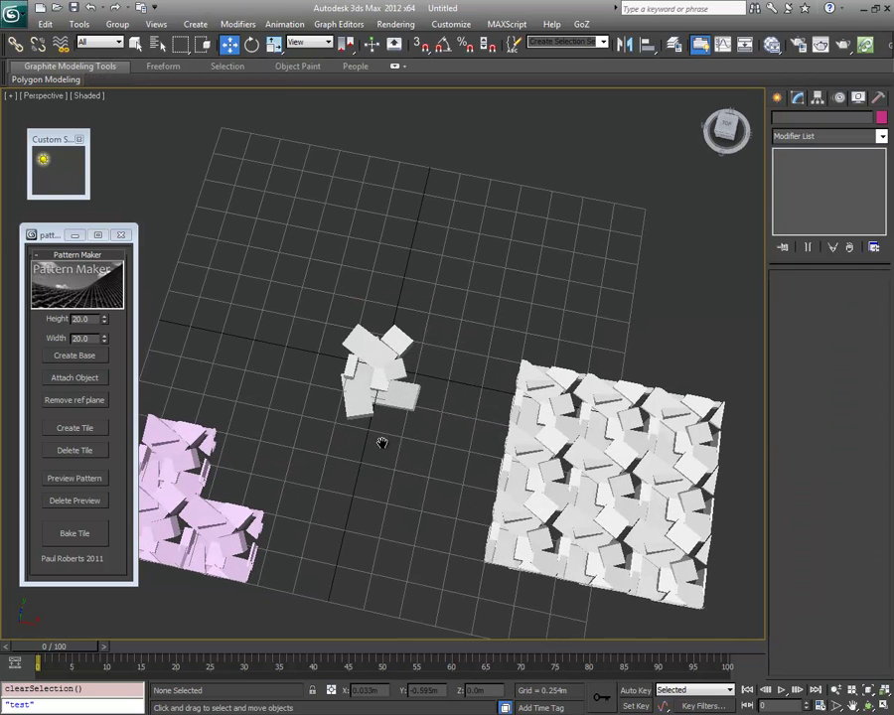
Step: Delete the two copies of the baked tile and the pattern preview
drag(307, 614, 267, 576)
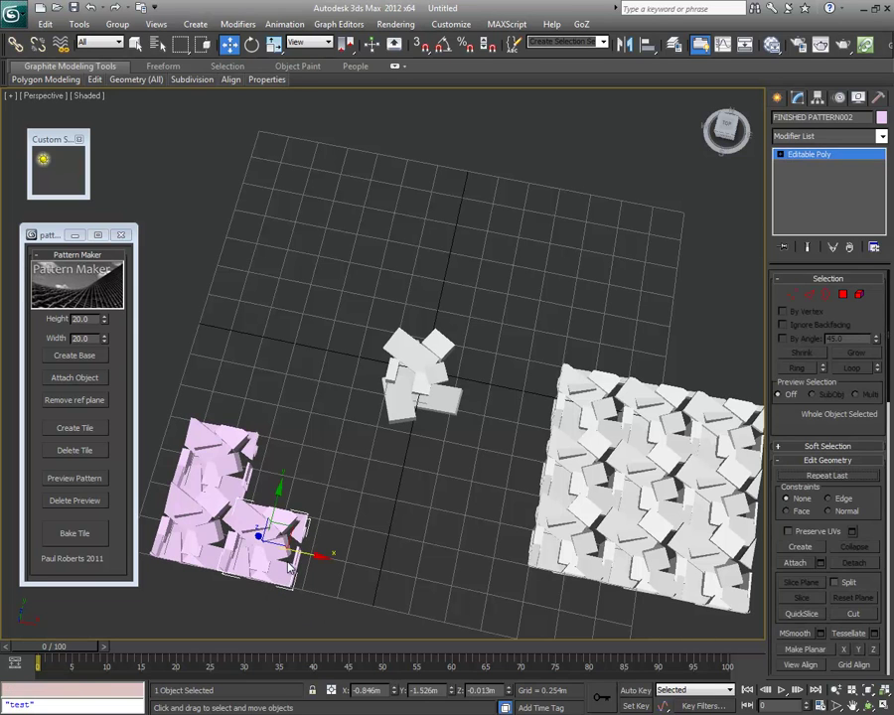
key(Delete)
key(ctrl+z)
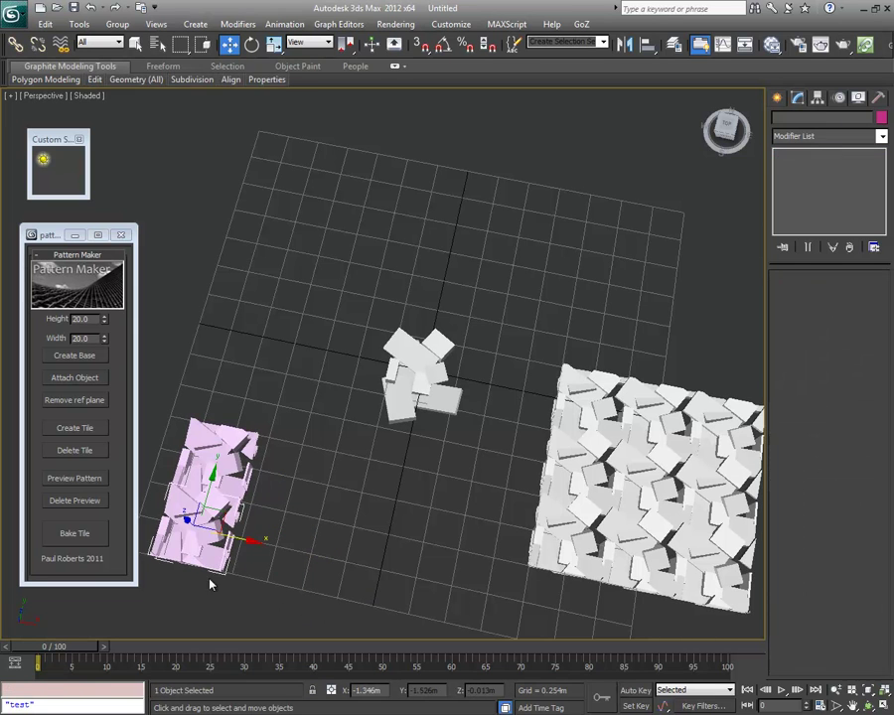
click(84, 502)
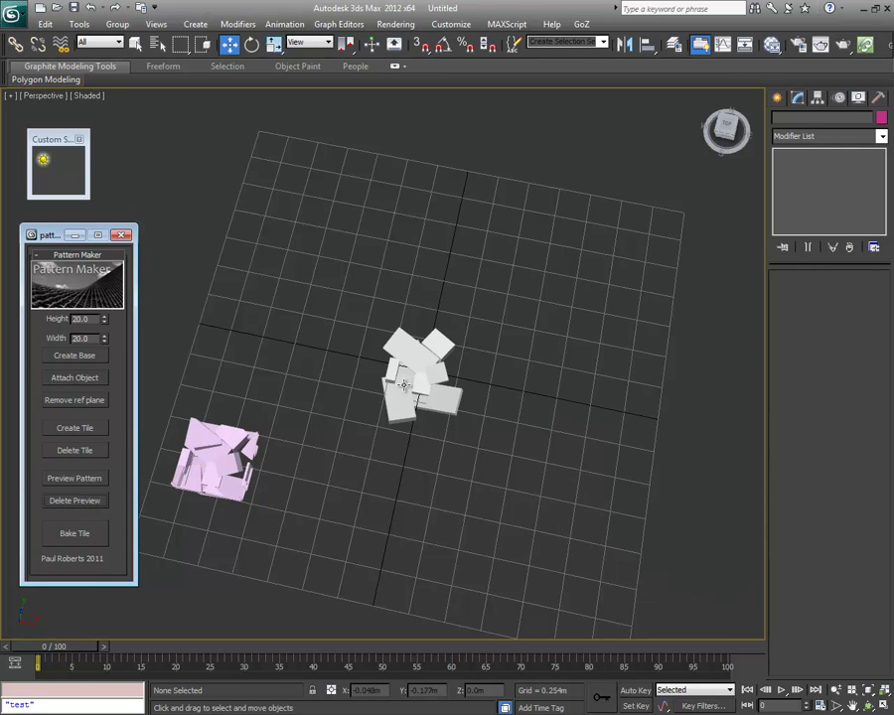
Step: Create a new tile from the base tile and rotate the base tile's small central box element about the vertical axis
click(77, 430)
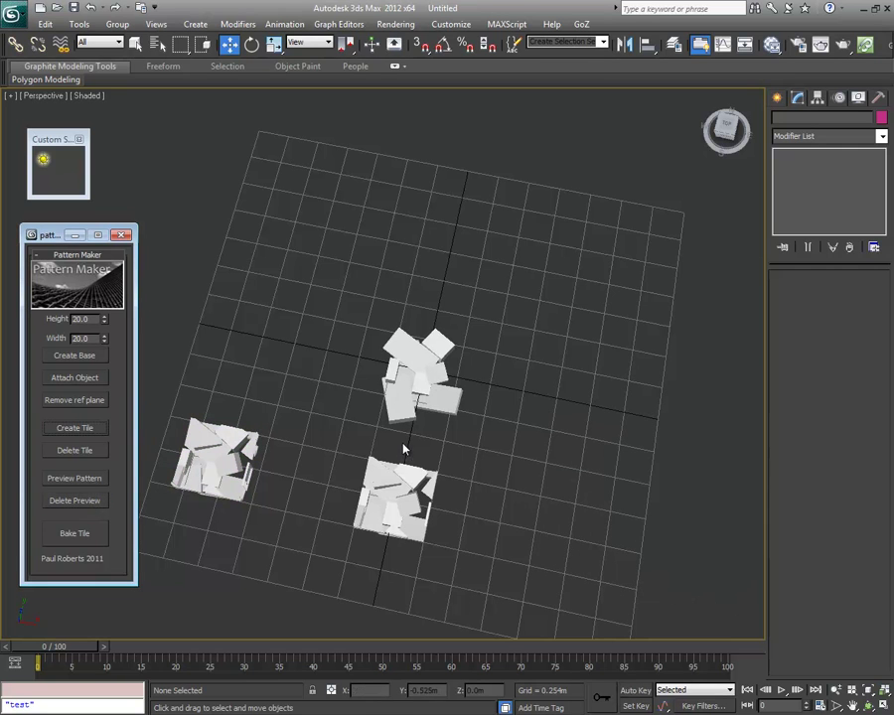
click(391, 374)
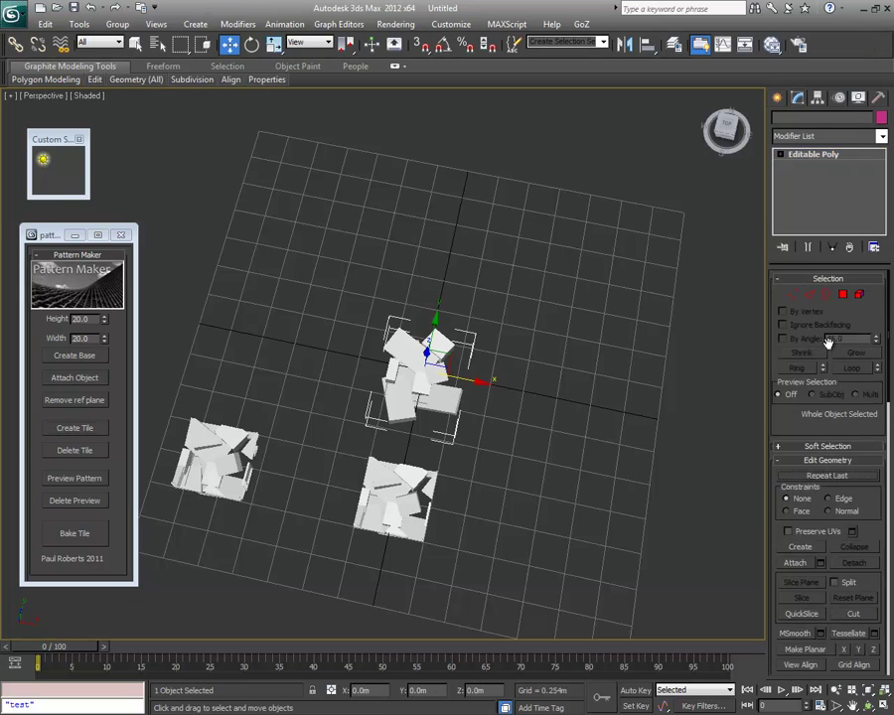
click(857, 296)
click(424, 389)
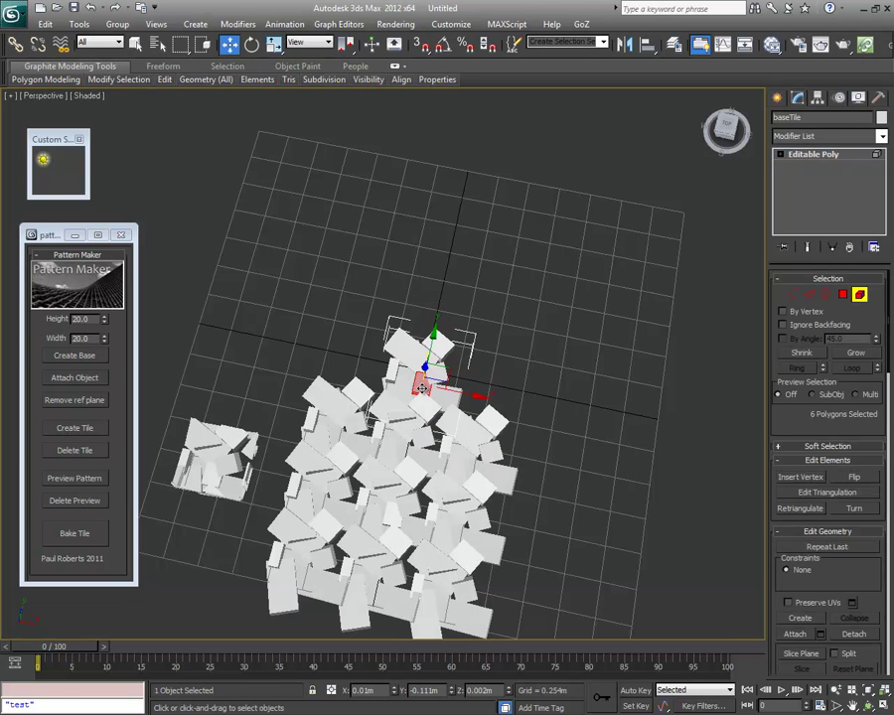
click(251, 43)
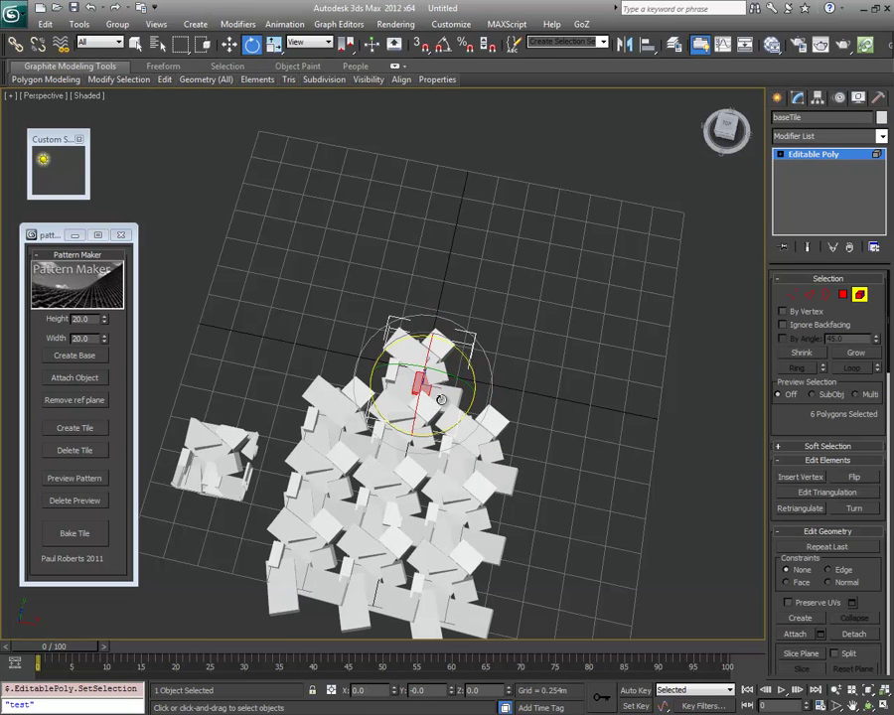
drag(438, 433, 434, 437)
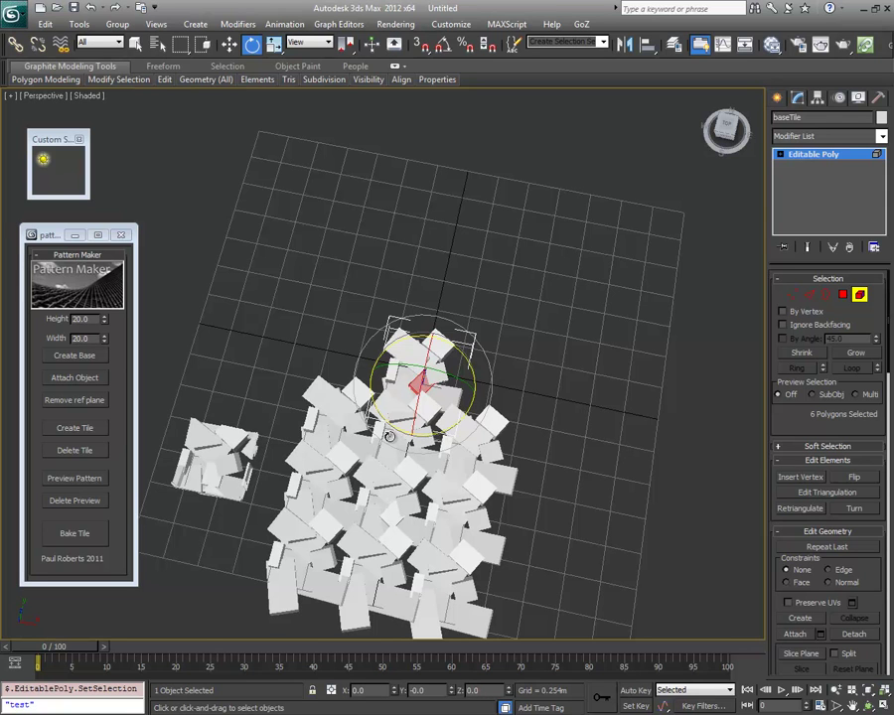
Step: Move the base tile's upper square box element to about X 0.16 m, Y 0.108 m
click(434, 350)
key(w)
drag(468, 333, 482, 363)
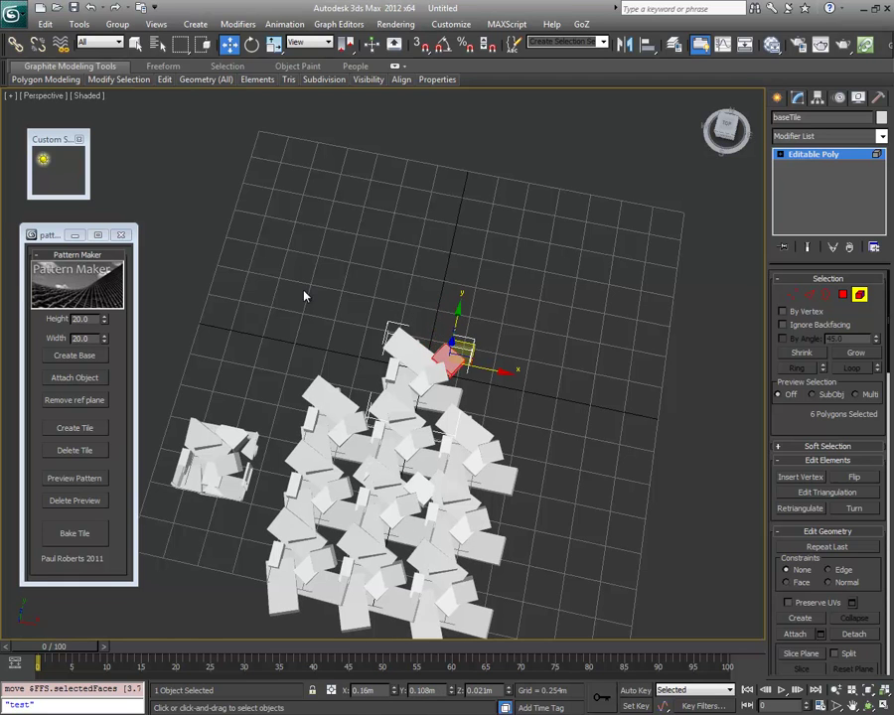
Step: Bake the varied tile and place it beside the first baked tile at about X -1.356 m, Y -1.593 m
click(859, 296)
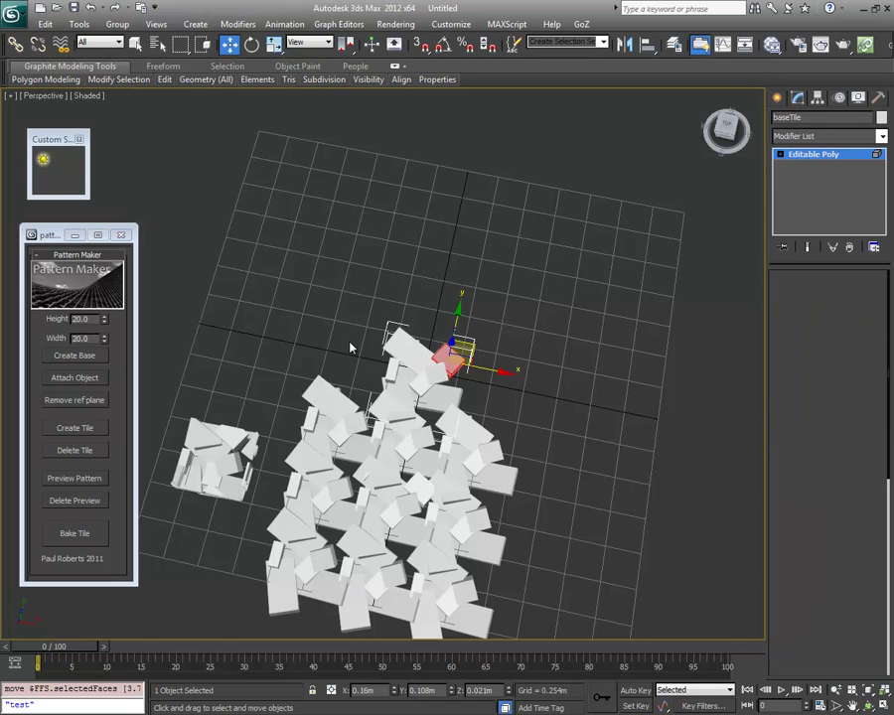
click(74, 533)
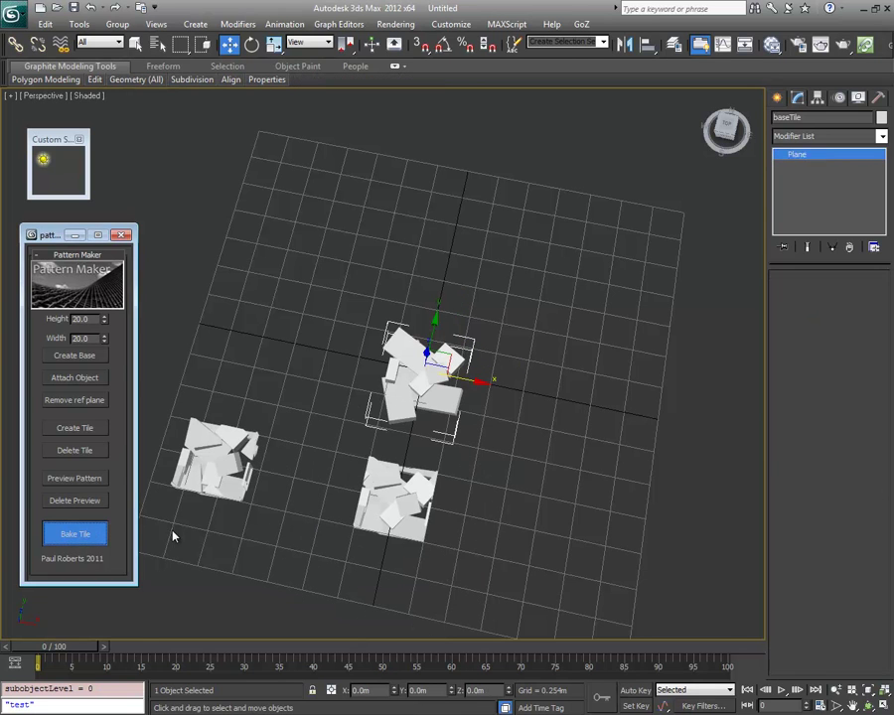
drag(424, 488, 233, 521)
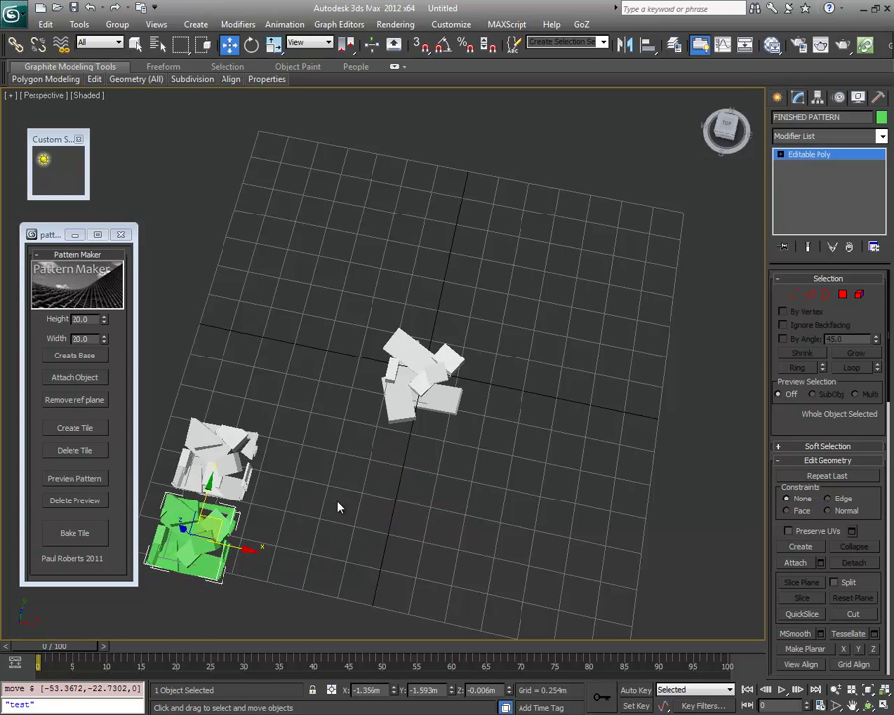
Step: Close the Pattern Maker script and use the layer manager to show the hidden scene with the torus knot, backdrop, lights and cameras
alt+middle_drag(429, 496, 345, 536)
alt+middle_drag(317, 459, 389, 467)
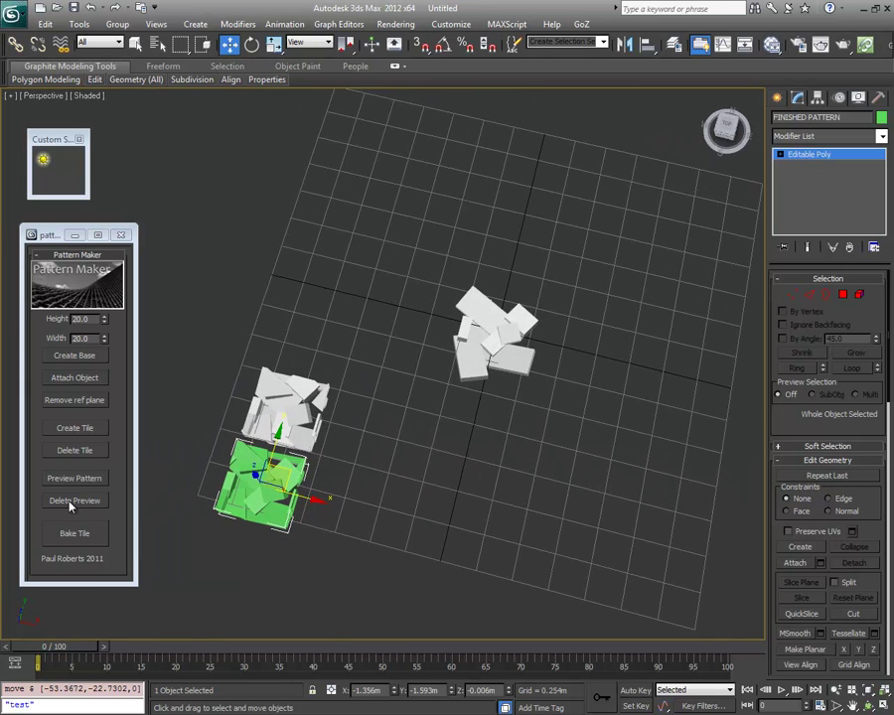
middle_drag(351, 413, 366, 391)
middle_drag(395, 460, 361, 425)
click(120, 235)
scroll(389, 385, down, 3)
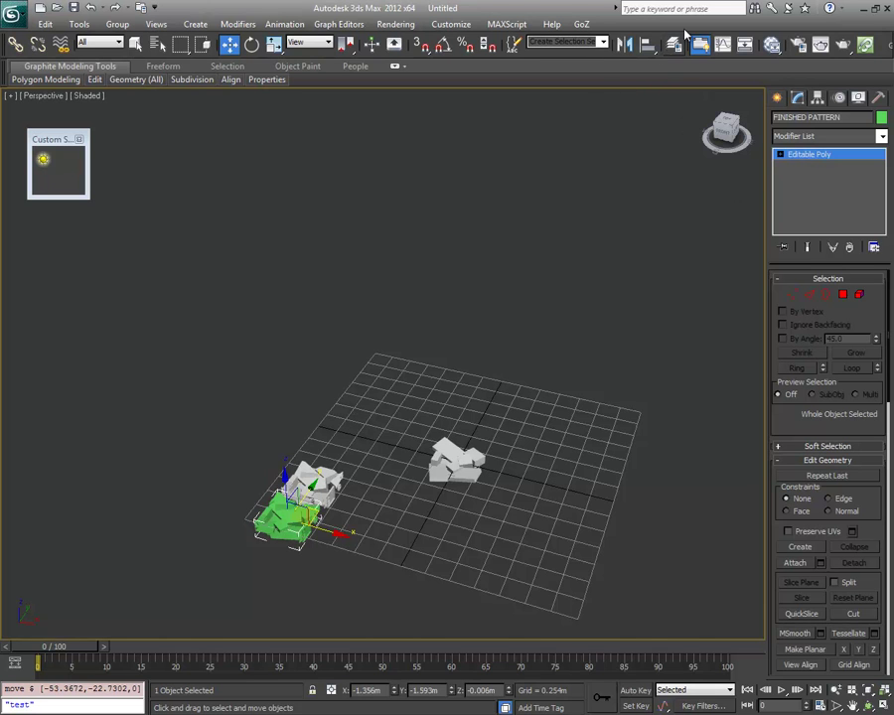
key(l)
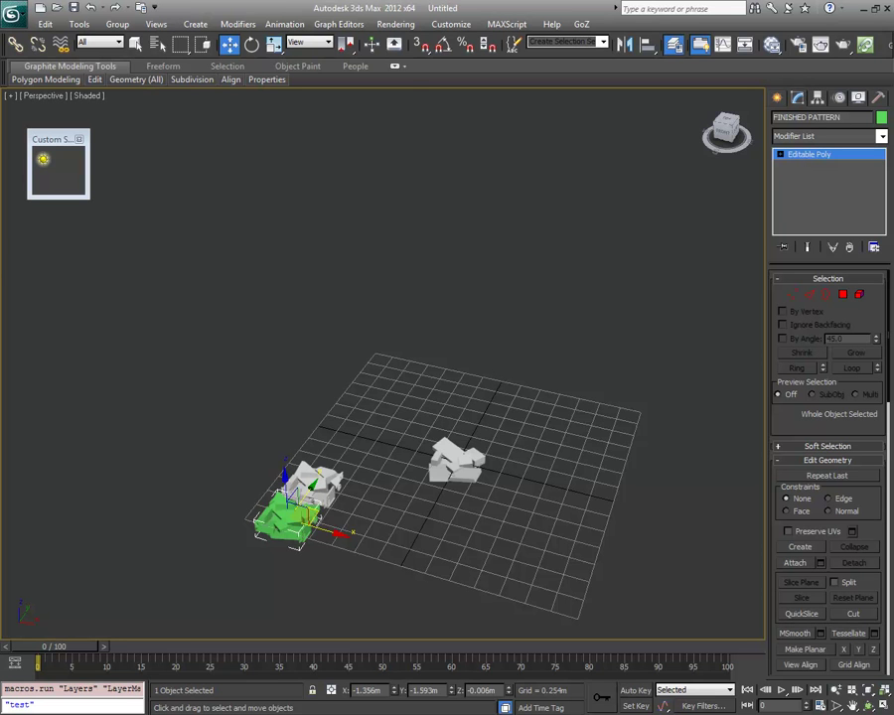
middle_drag(373, 236, 367, 315)
middle_drag(405, 419, 370, 518)
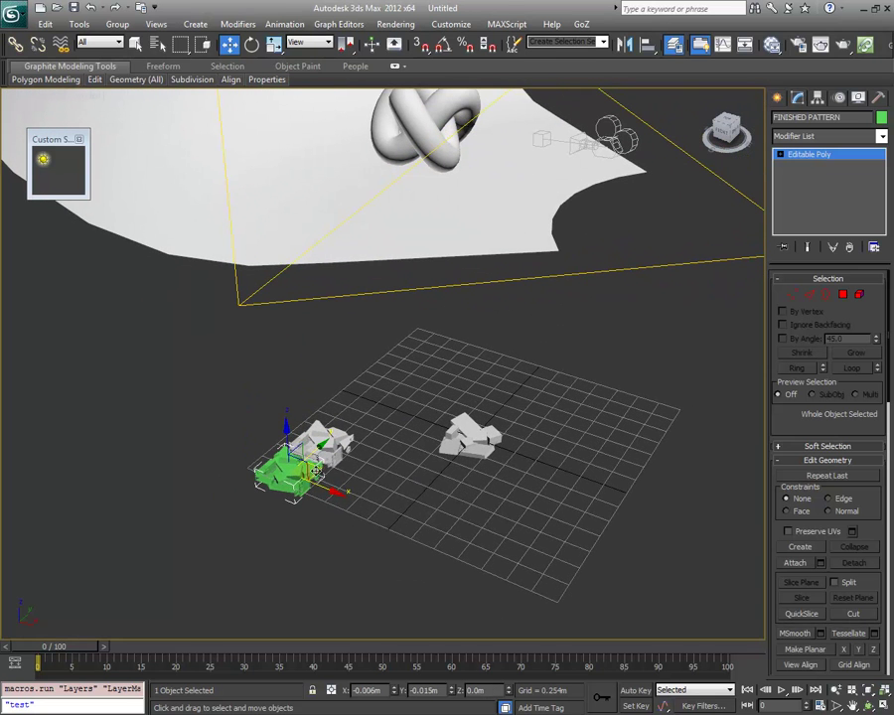
Step: Remove the second baked tile from the scene and select the first baked tile
drag(324, 468, 256, 499)
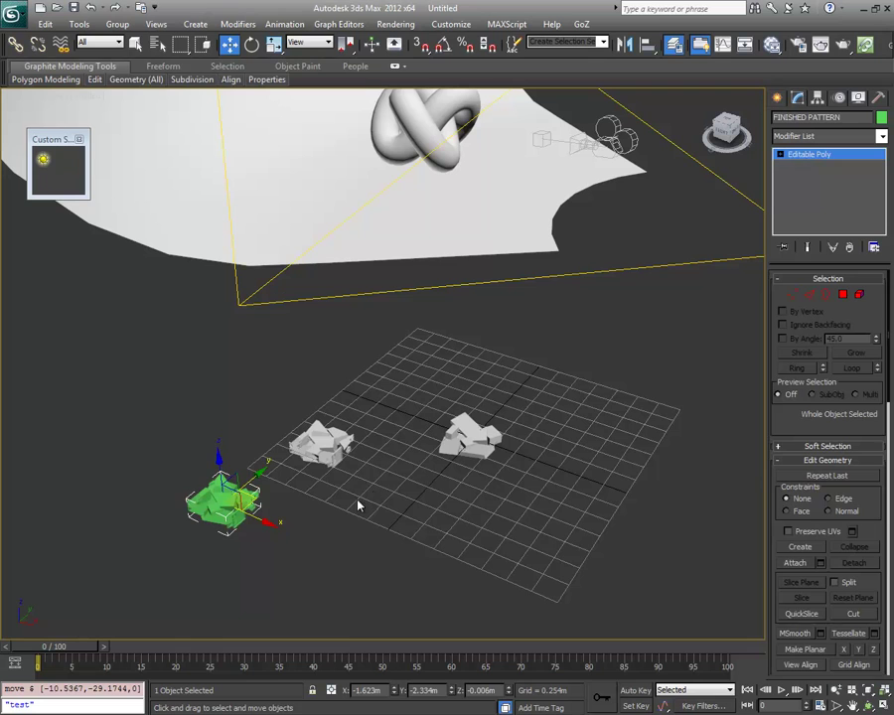
key(ctrl+z)
key(ctrl+z)
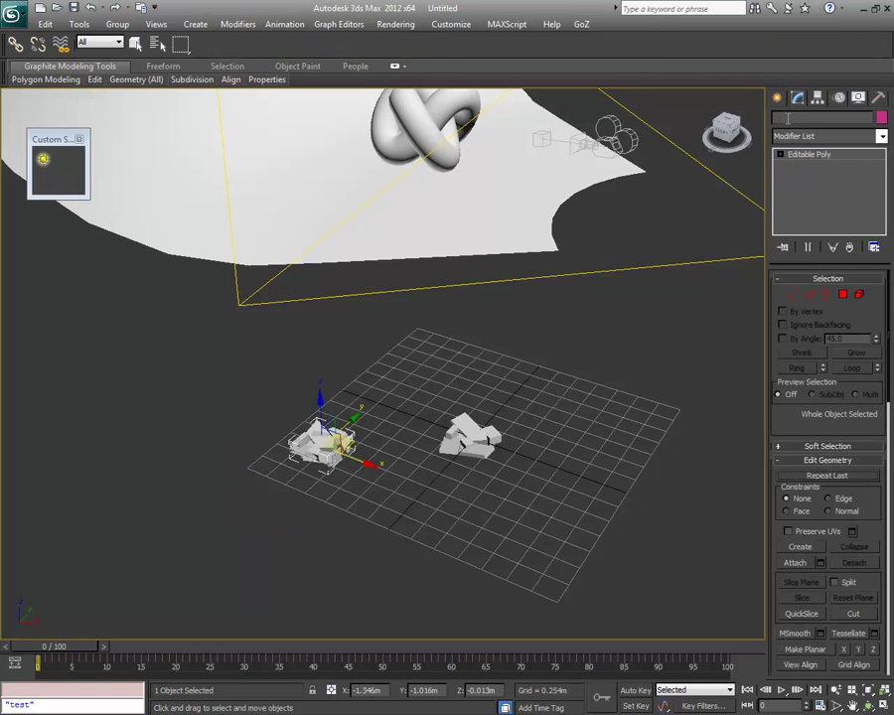
Step: Create a VRayPattern object on the ground beside the finished tile
click(778, 98)
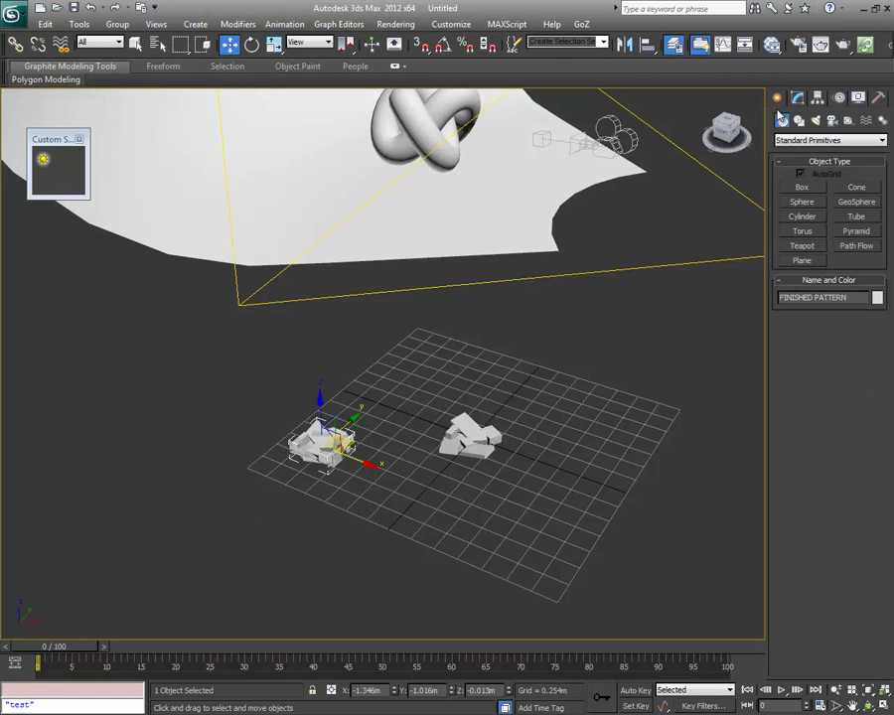
click(829, 140)
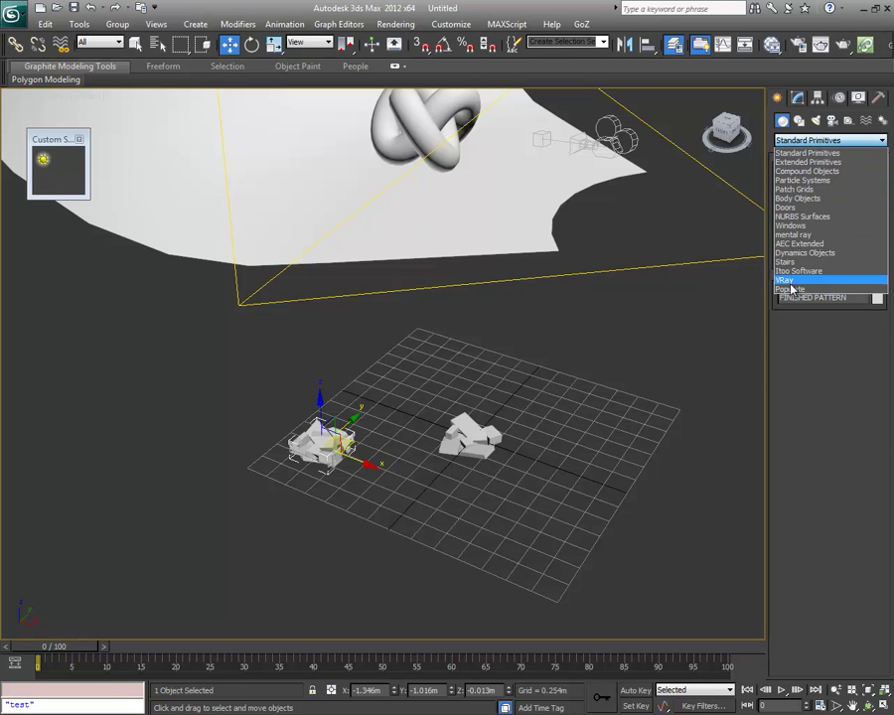
click(792, 281)
click(803, 202)
drag(198, 483, 260, 516)
click(383, 494)
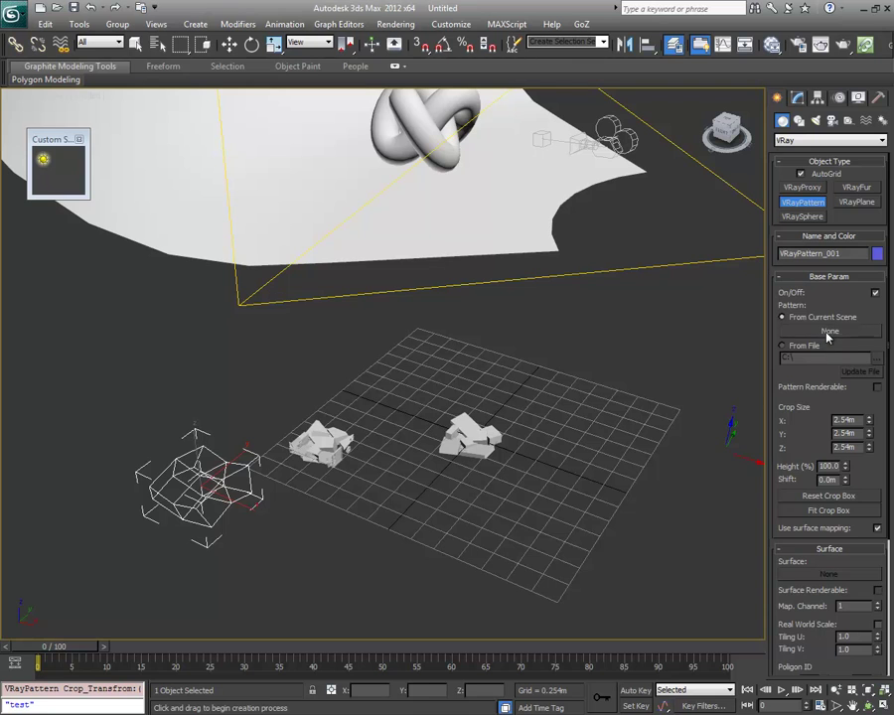
Step: Assign the finished tile from the current scene as the VRayPattern's pattern and set its crop size Z to 0.297 m
click(826, 332)
click(311, 442)
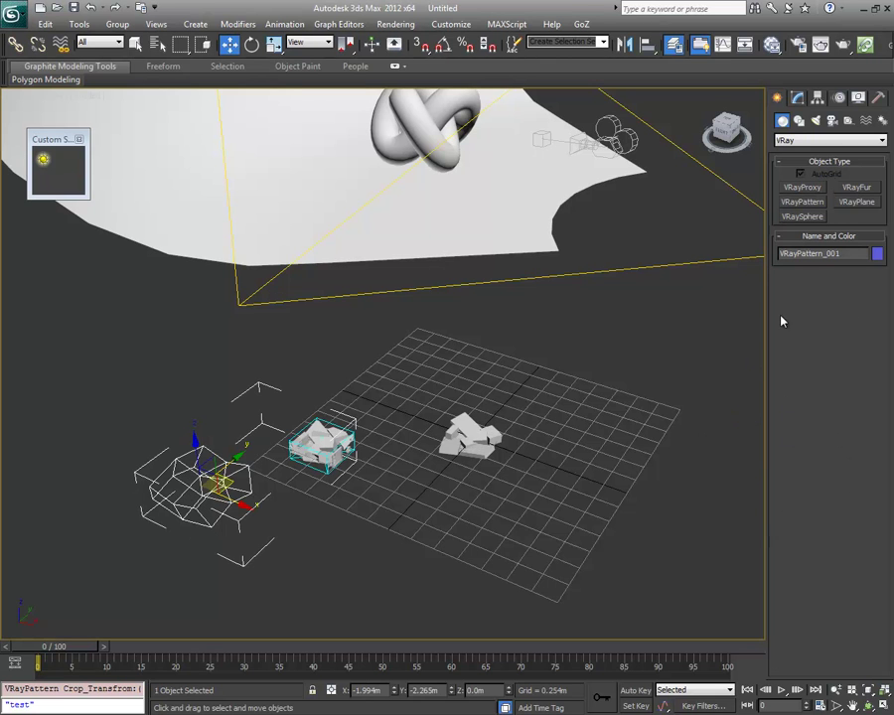
click(798, 97)
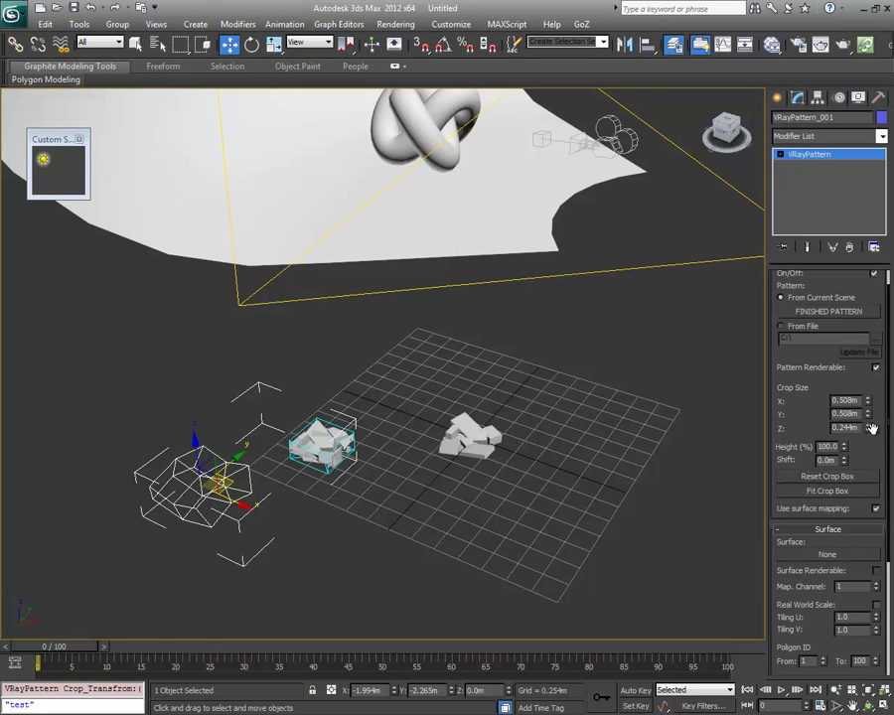
drag(868, 429, 867, 414)
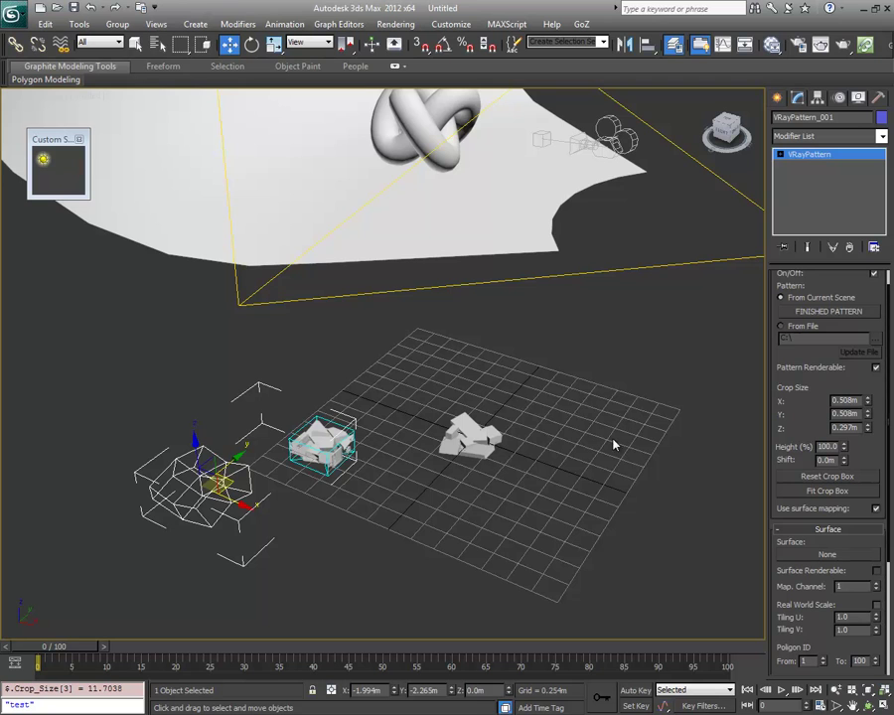
Step: Assign the torus knot as the surface the VRayPattern object covers
middle_drag(555, 504, 540, 503)
scroll(876, 449, down, 3)
click(827, 459)
click(406, 134)
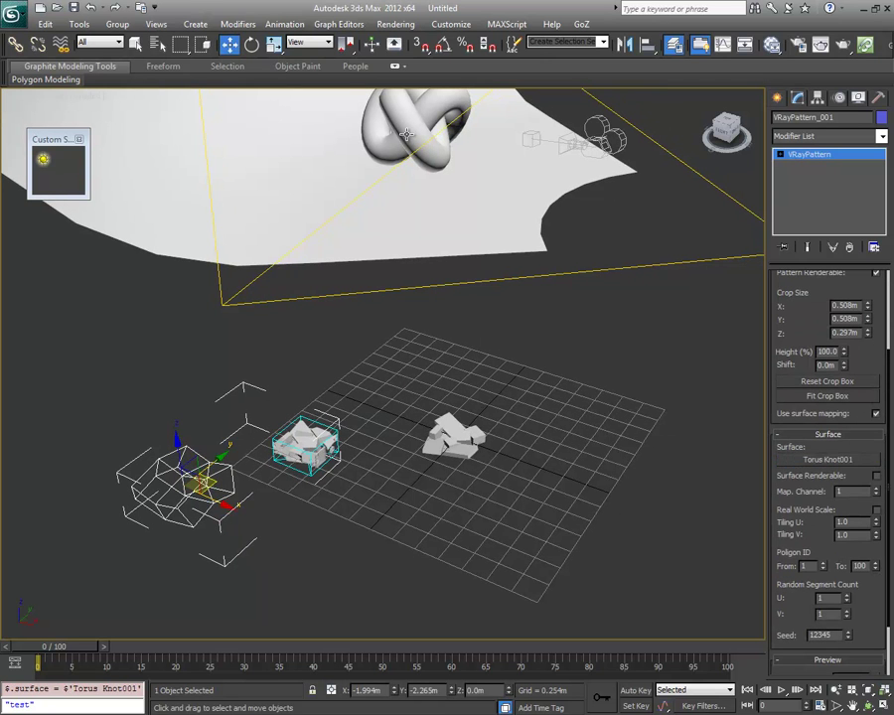
scroll(873, 358, up, 2)
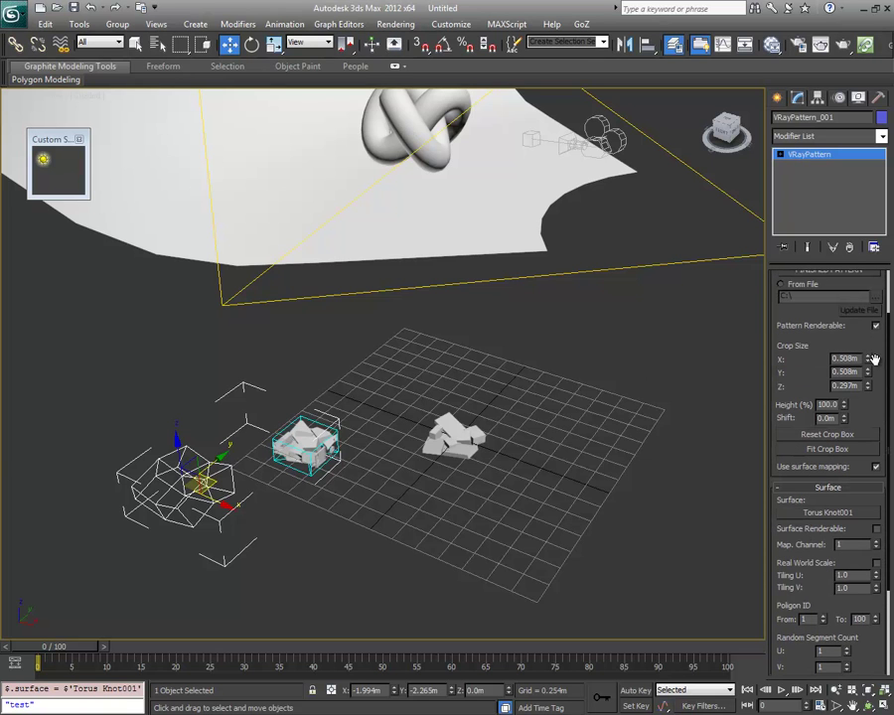
click(875, 466)
click(875, 466)
Step: Switch the viewport to the Camera001 view and render the torus knot with the pattern applied
middle_drag(594, 319, 422, 400)
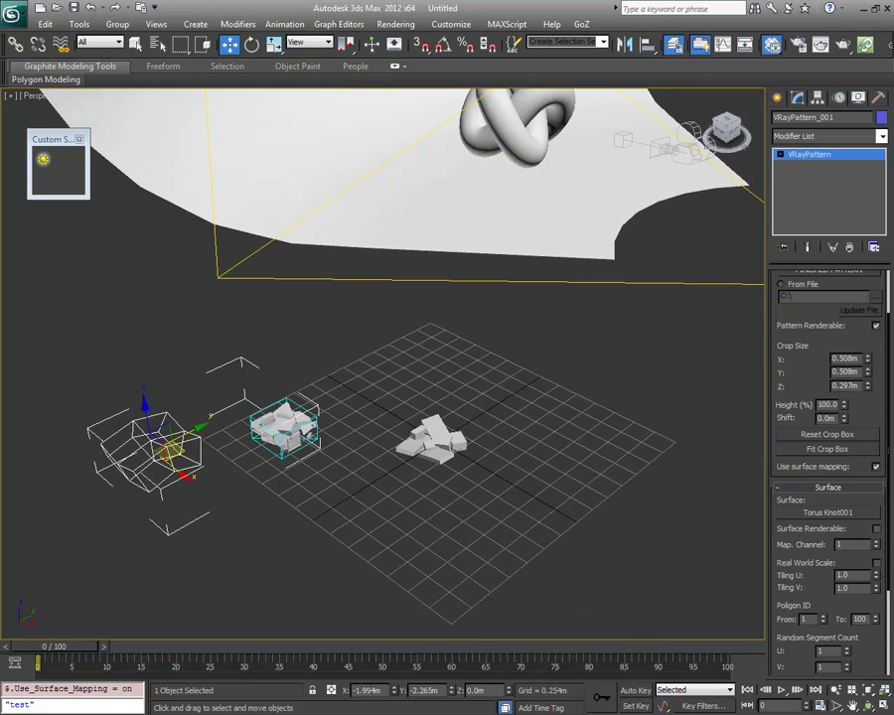
click(771, 44)
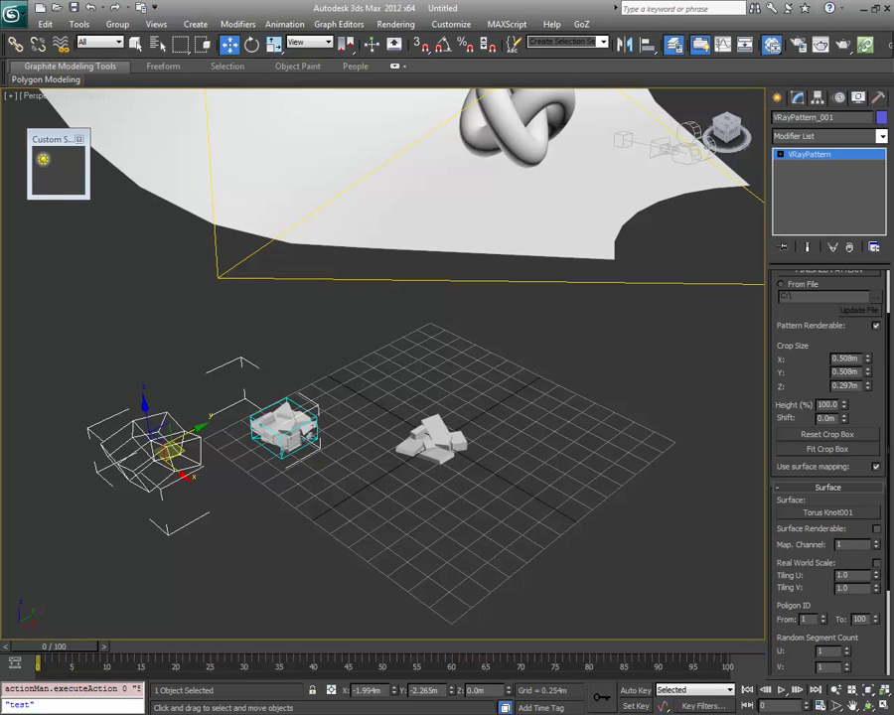
middle_drag(476, 227, 342, 339)
key(c)
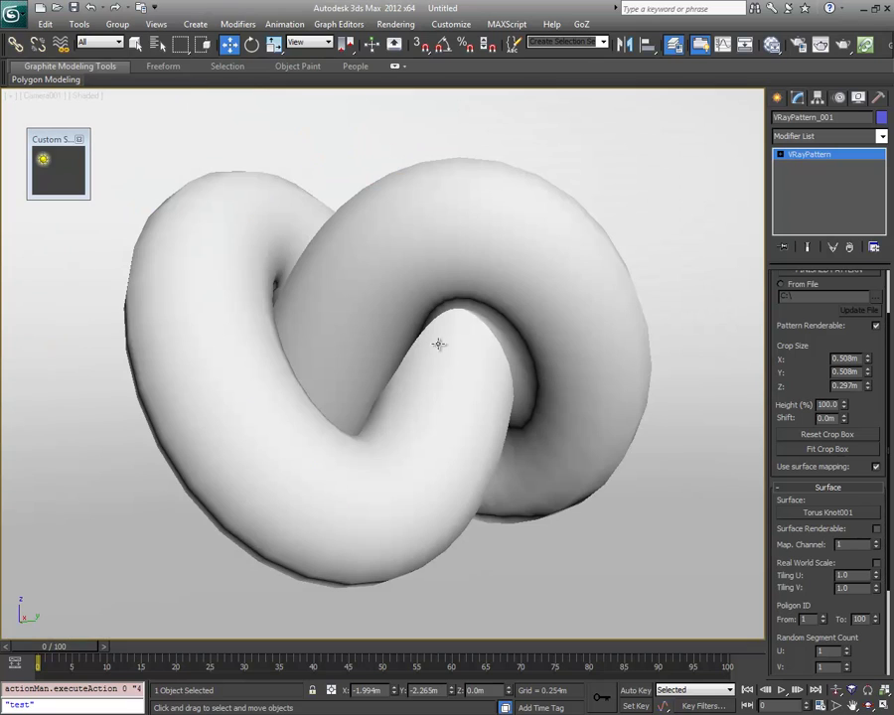
click(848, 50)
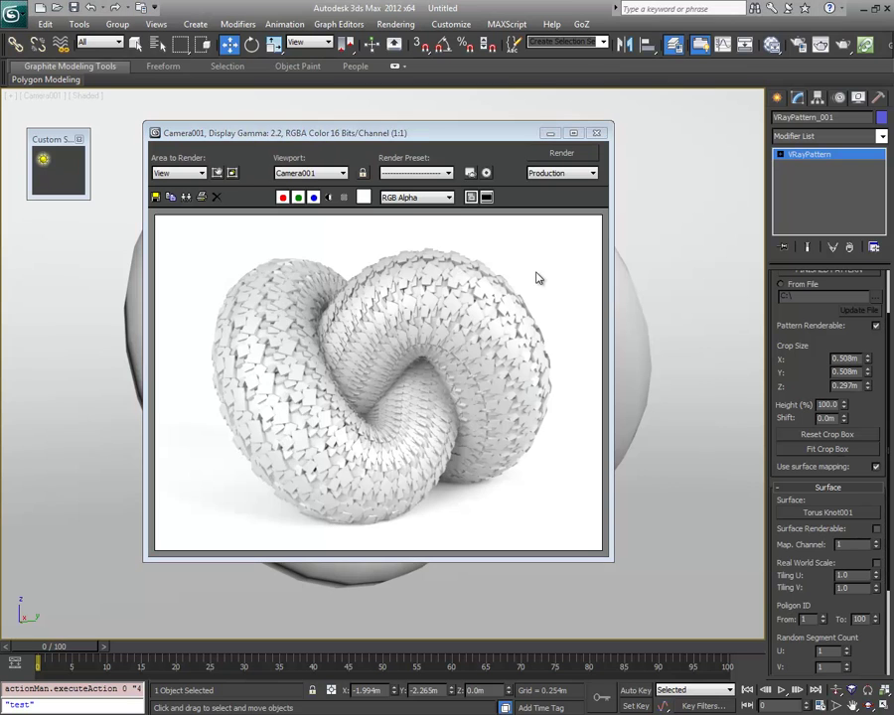